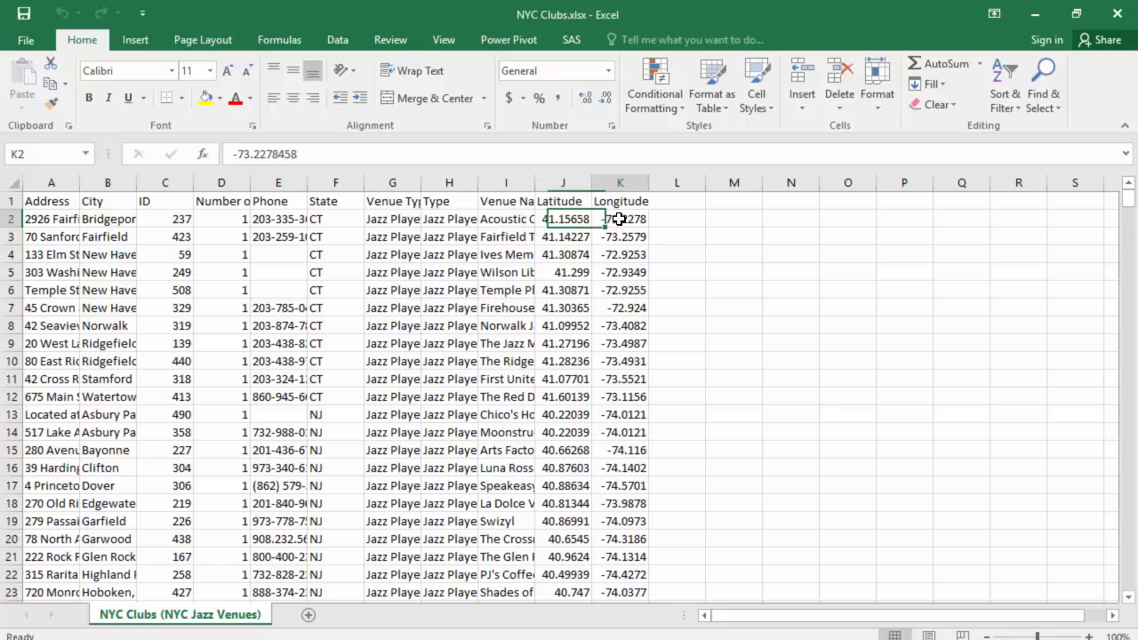
scroll(681, 351, down, 9)
scroll(676, 348, up, 9)
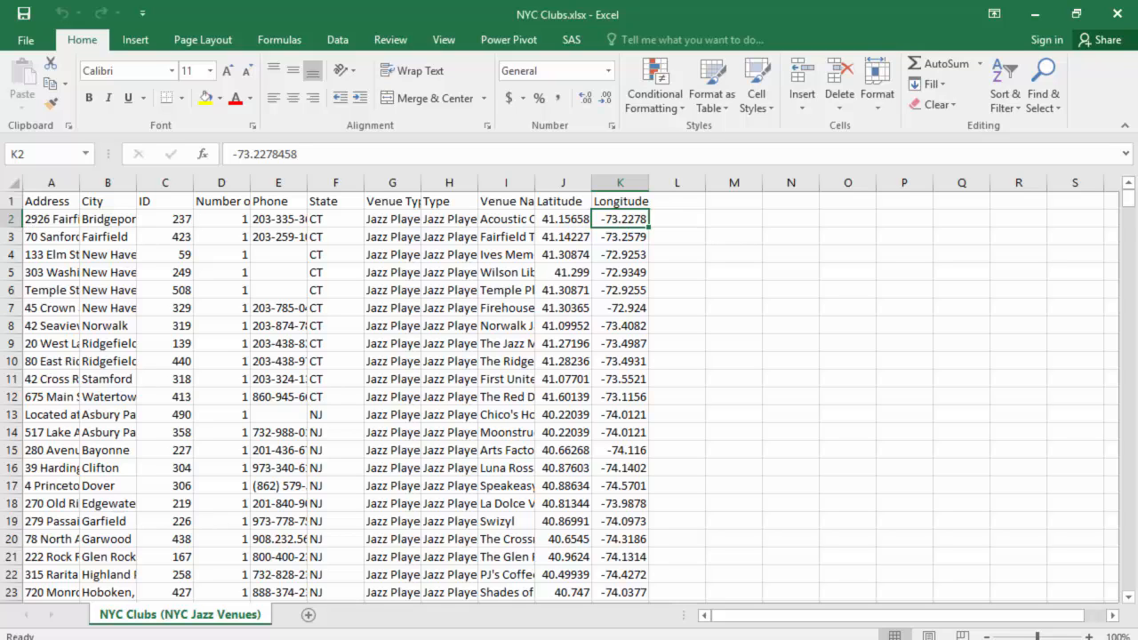
Switch to the Chrome browser, maximize its window, and search the web for "location data".
click(613, 639)
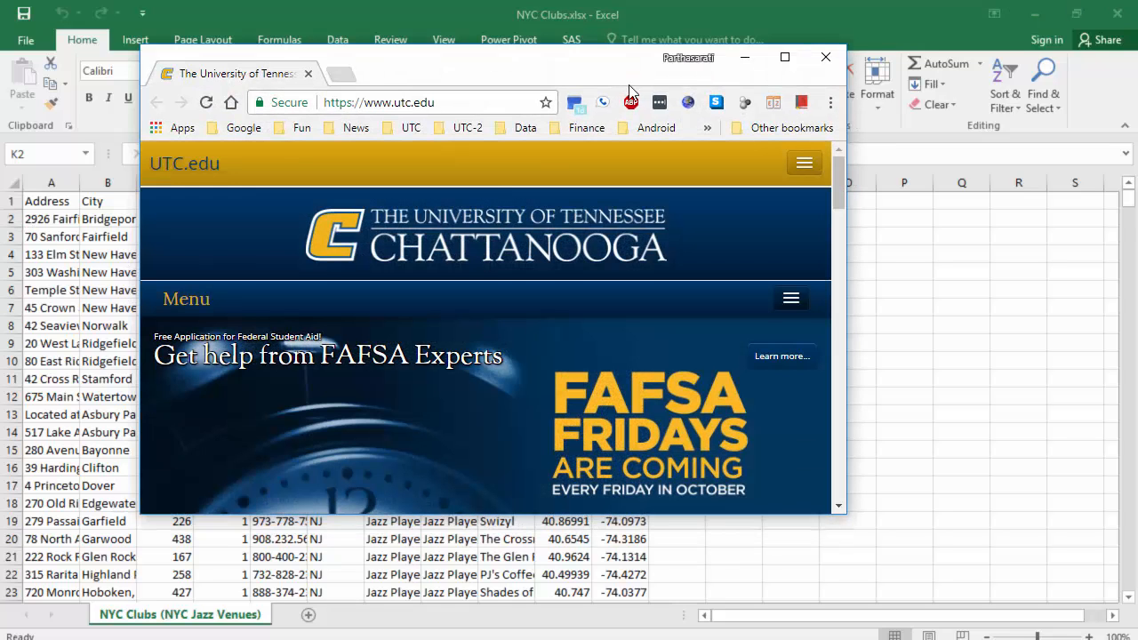
click(785, 57)
click(627, 41)
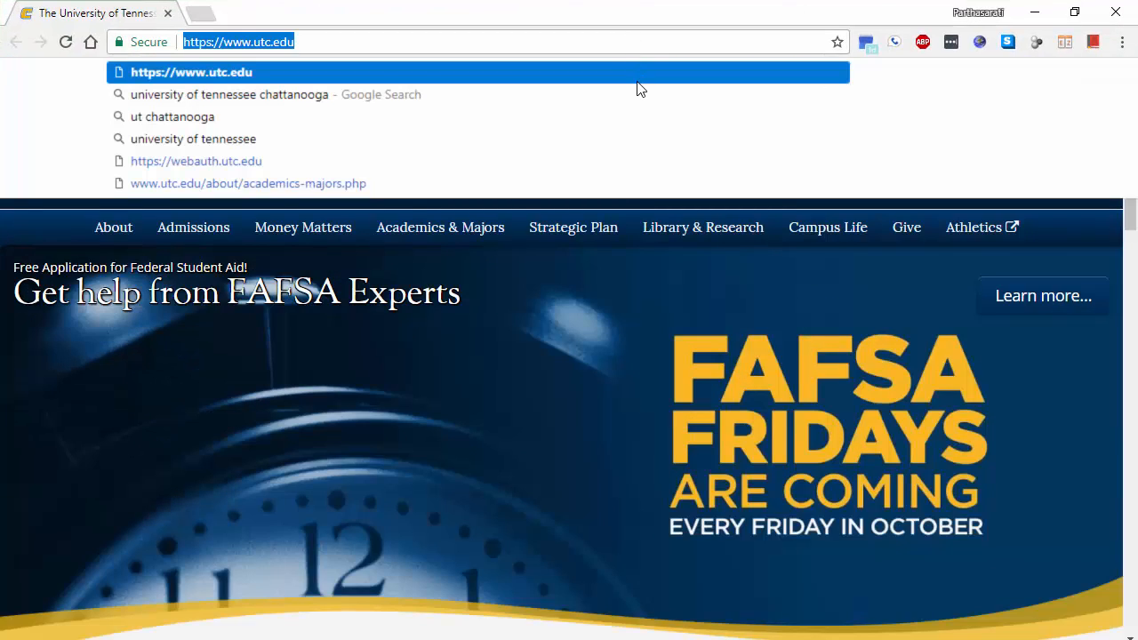
text(location d)
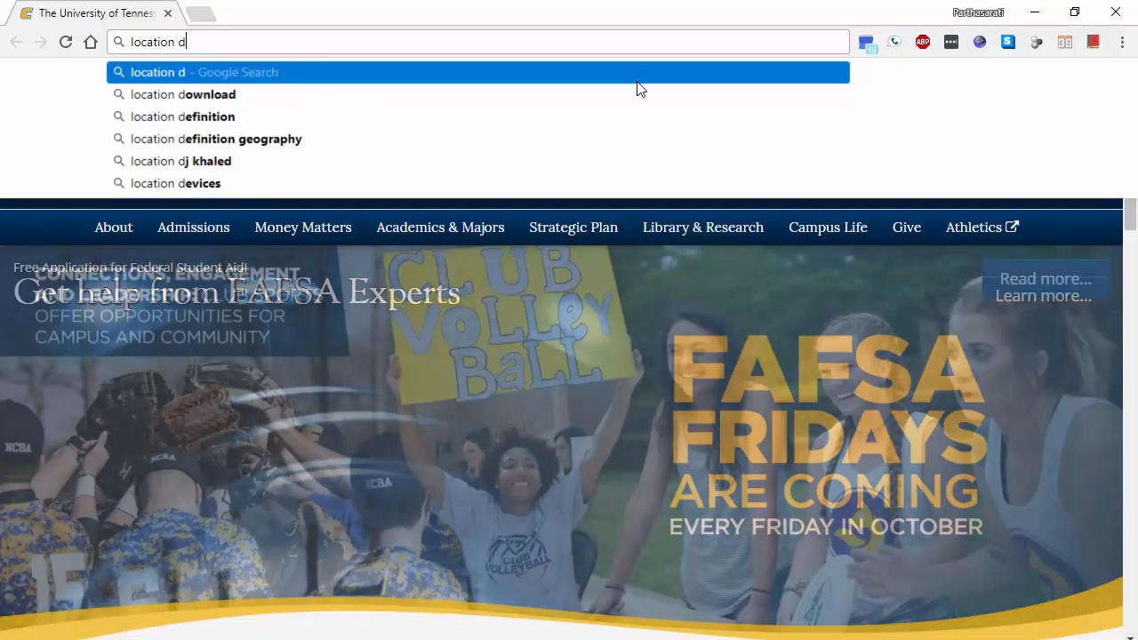
text(ata)
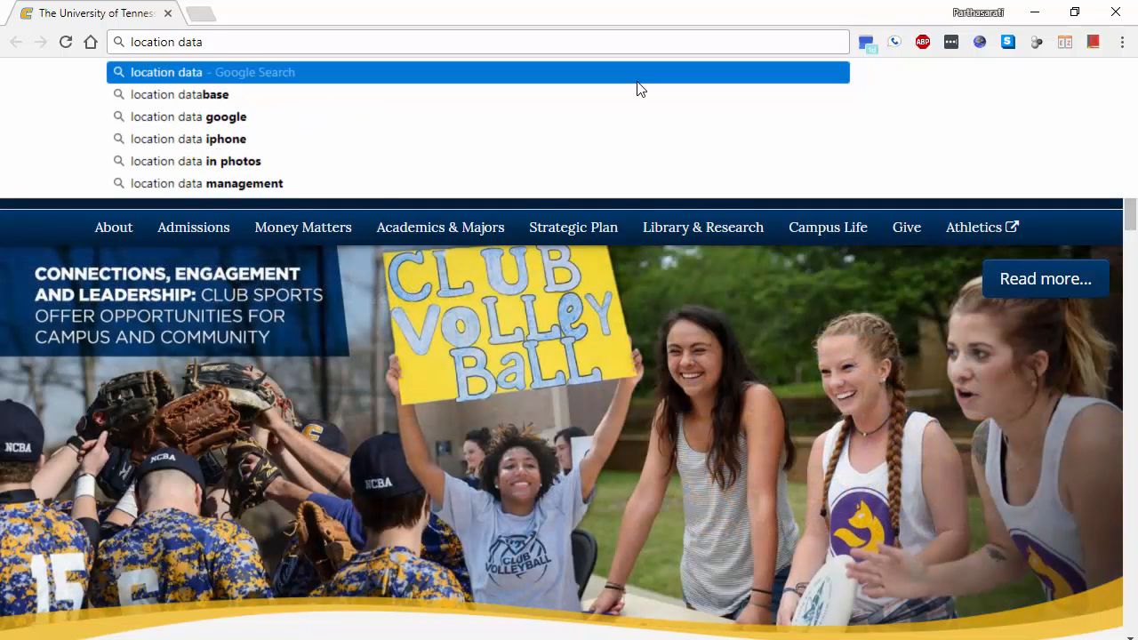
key(Return)
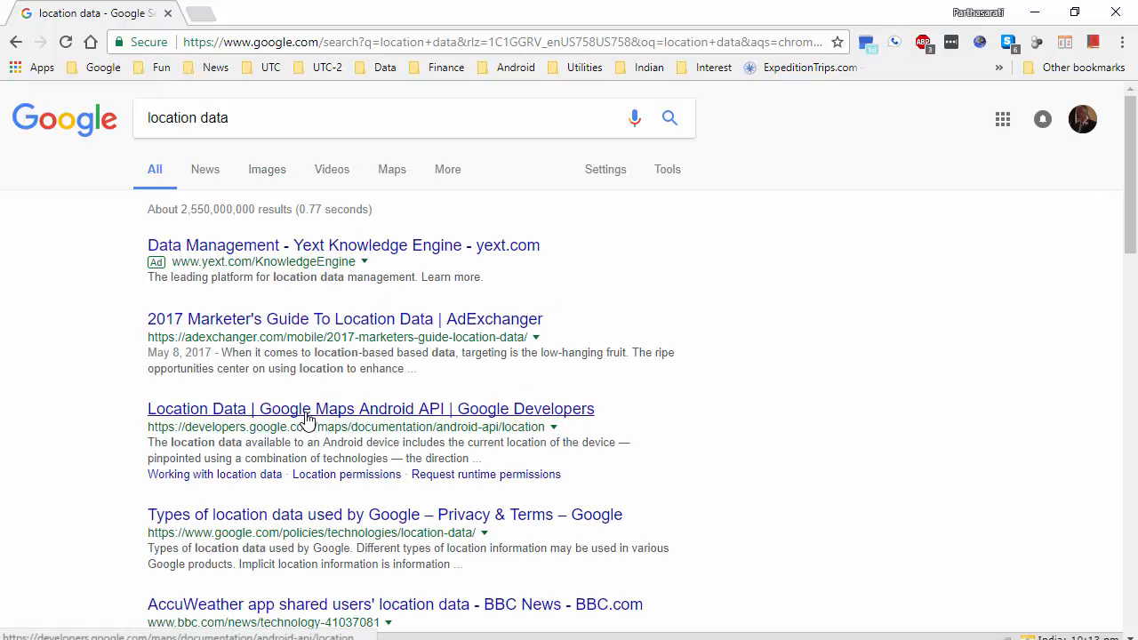
mouse_move(307, 418)
click(306, 415)
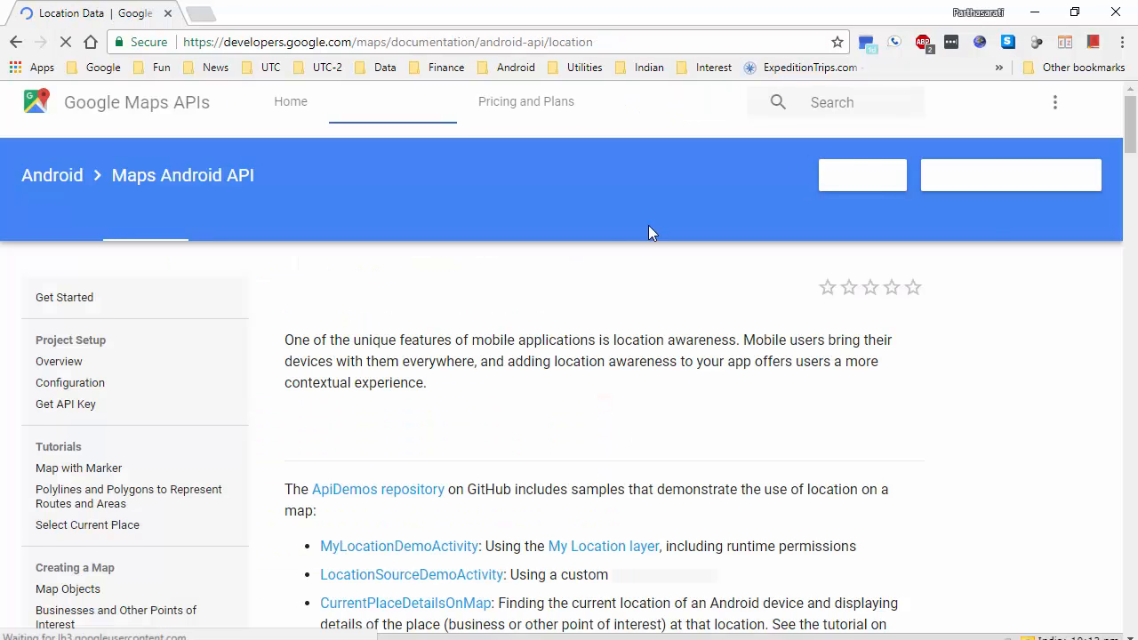
click(20, 43)
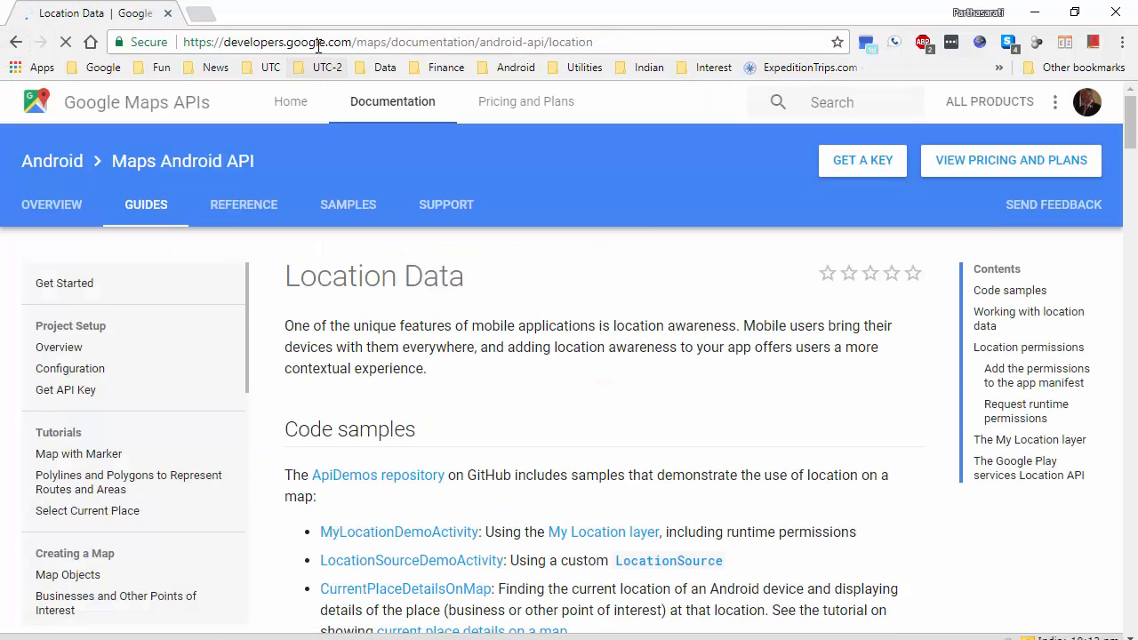
Search the web for "longitude latitude" and open the LatLong.net coordinate finder from the results.
click(434, 44)
text(longitu)
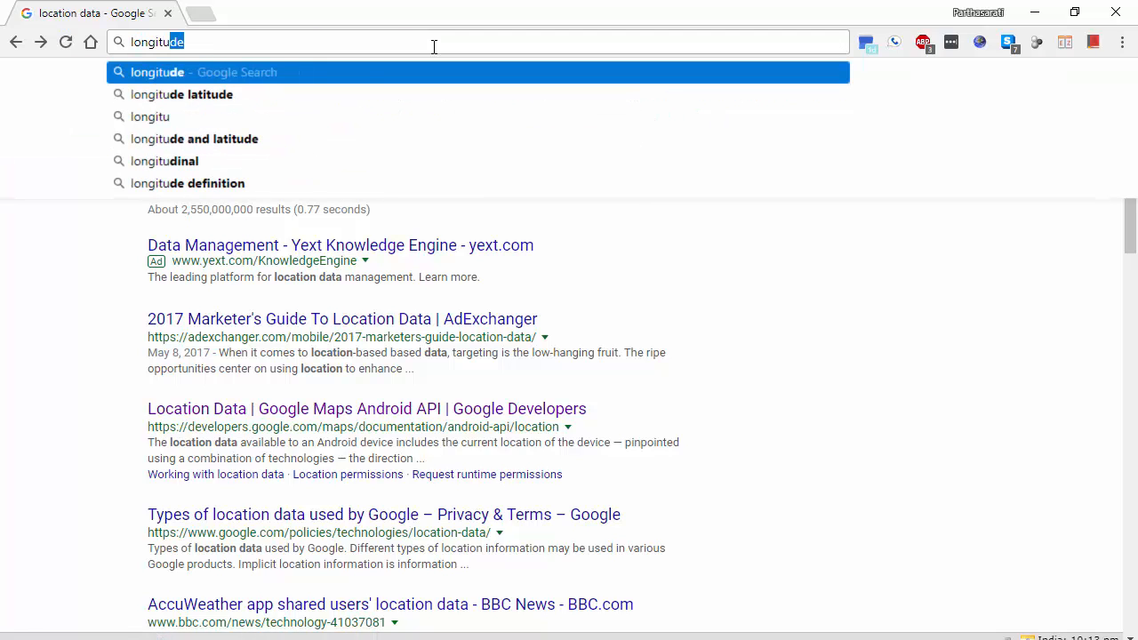
key(Down)
key(Return)
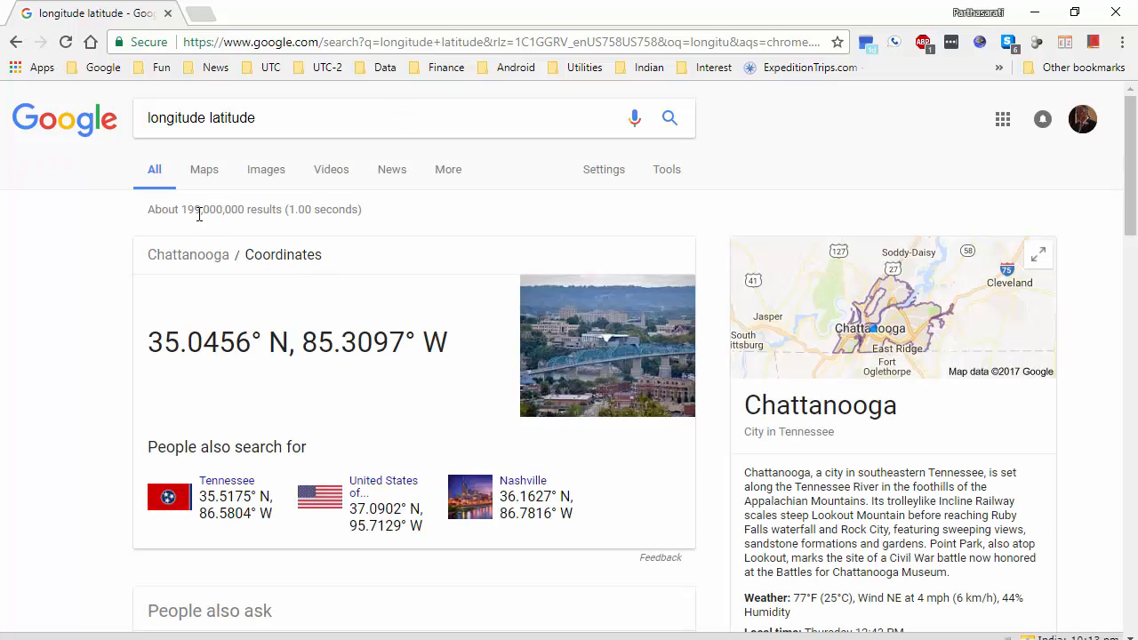
scroll(347, 338, down, 3)
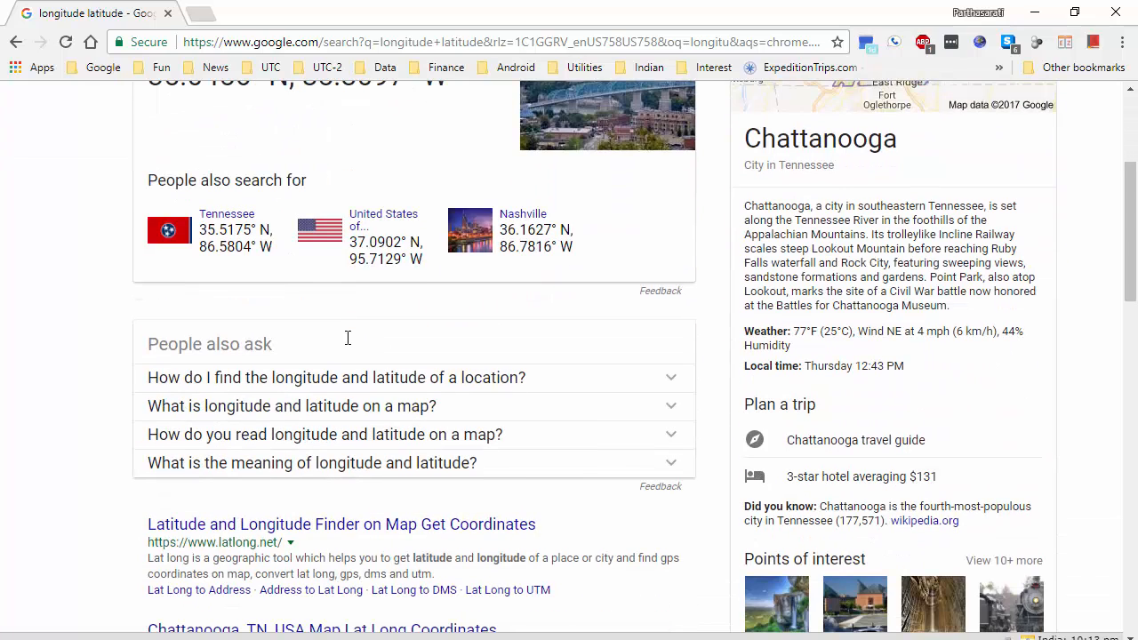
click(338, 534)
Look up the latitude and longitude of University of Tennessee at Chattanooga by place name.
click(200, 318)
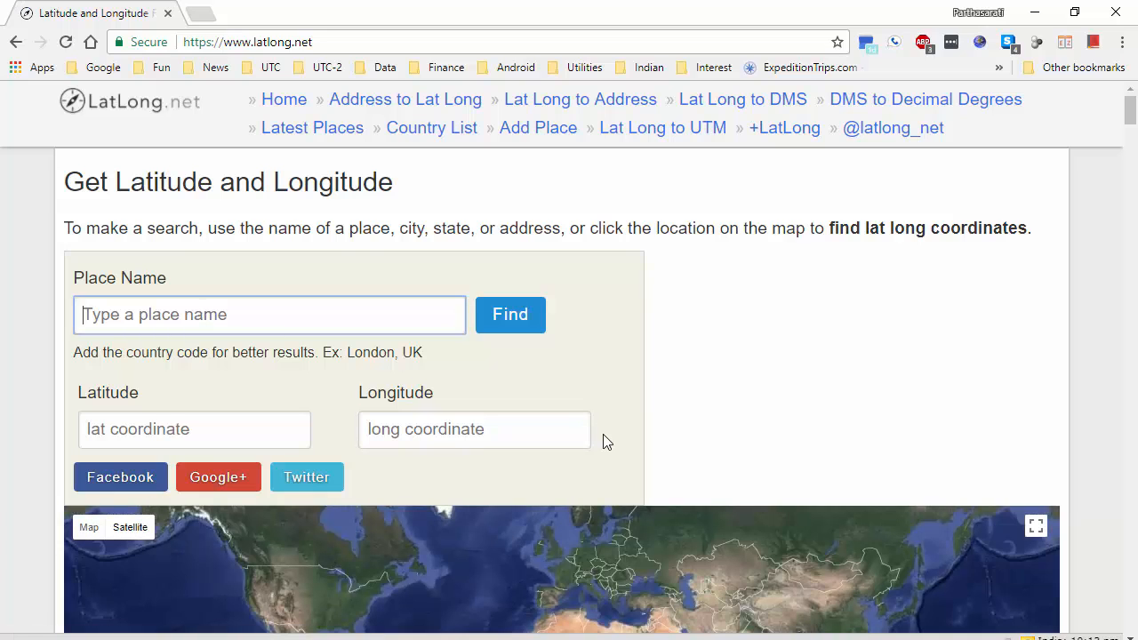
text(Universi)
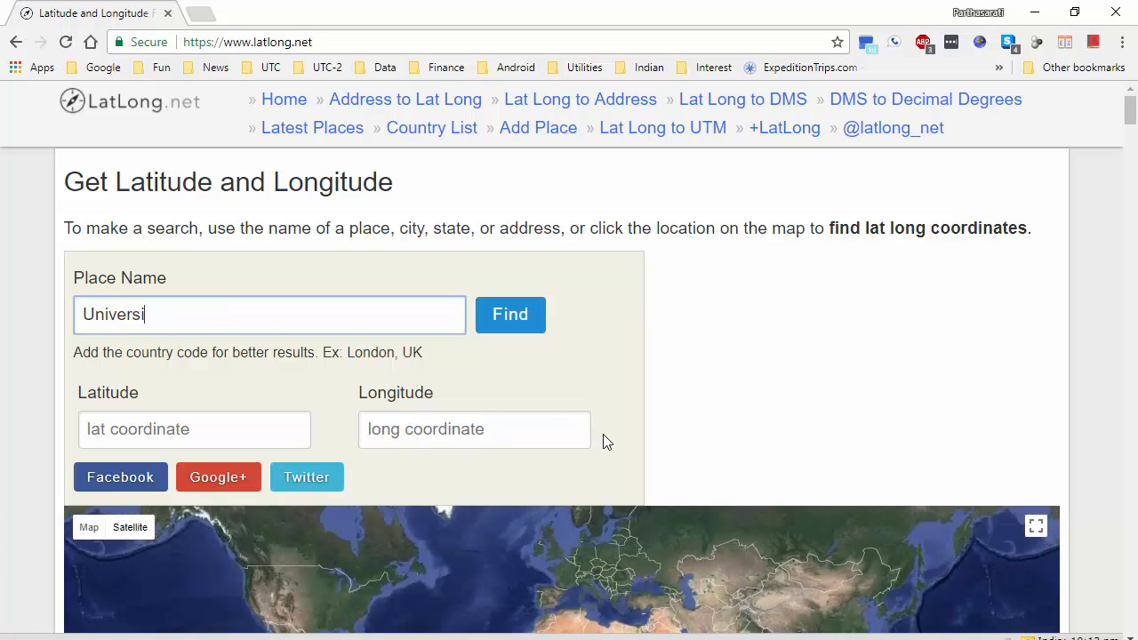
text(ty of Tennessee at Ch)
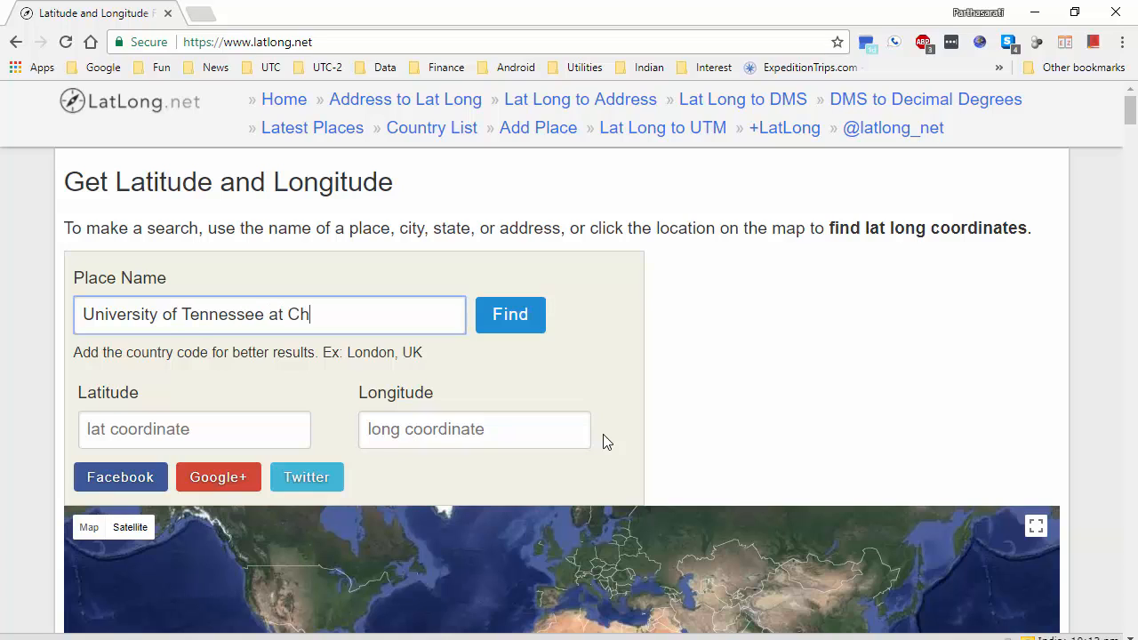
text(attanooga)
click(527, 319)
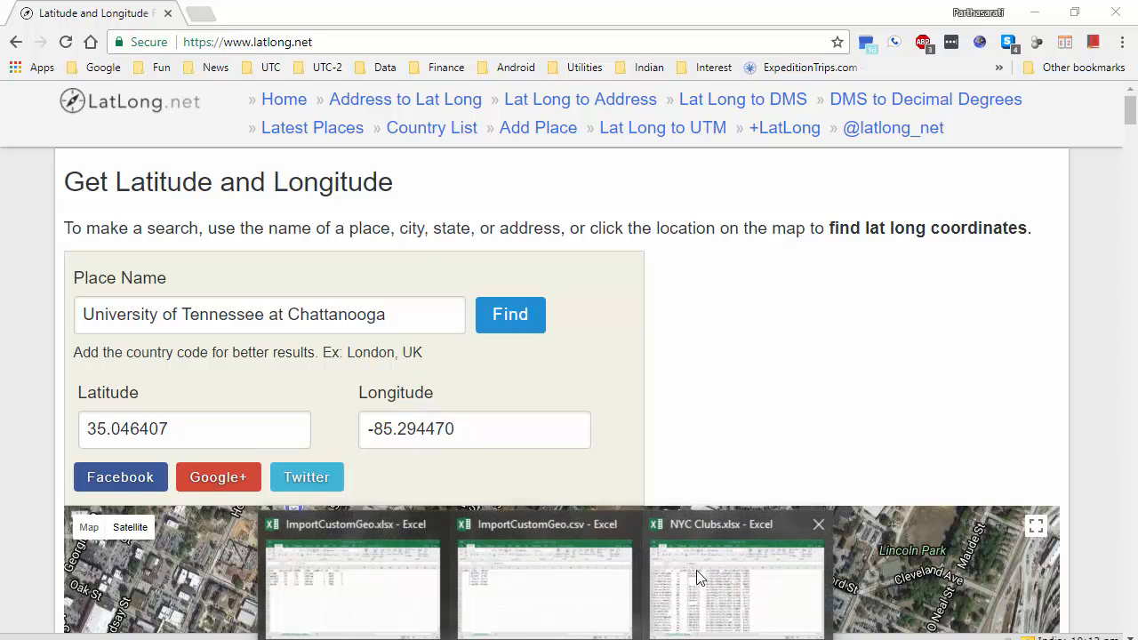
Switch to NYC Clubs.xlsx in Excel to check the Latitude and Longitude headers, and close the workbook.
click(737, 574)
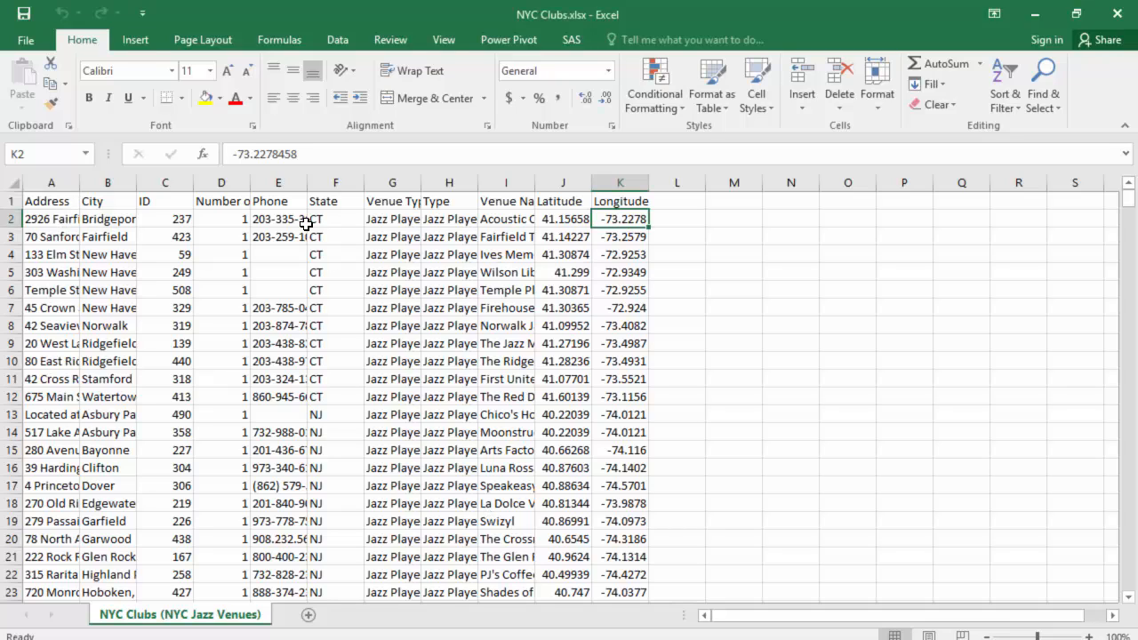
click(560, 222)
click(561, 203)
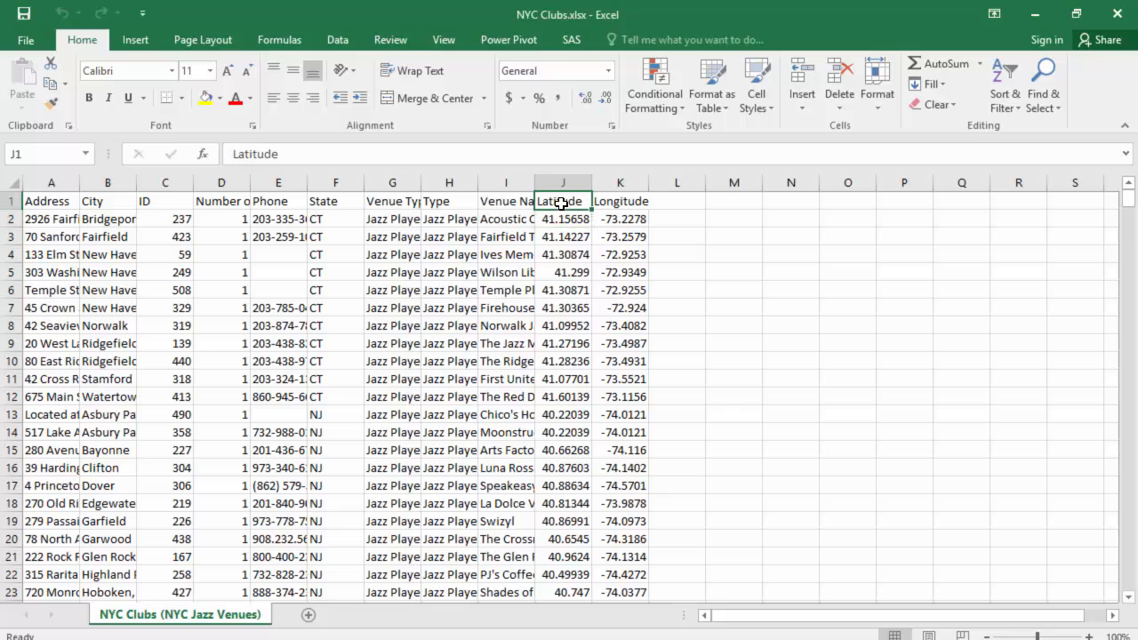
click(617, 203)
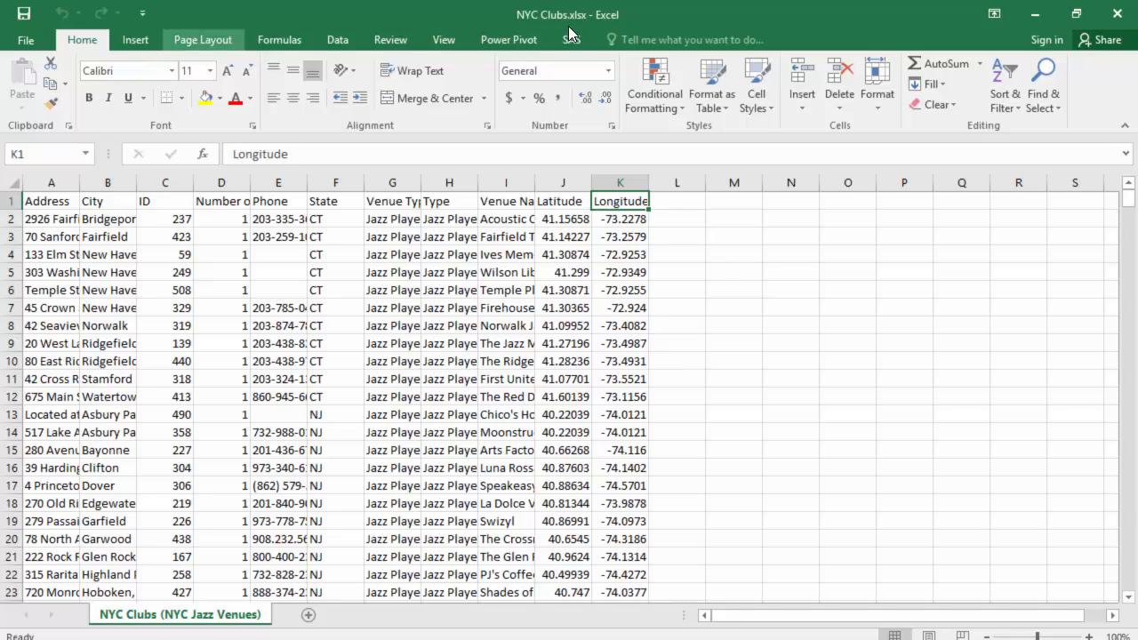
click(25, 40)
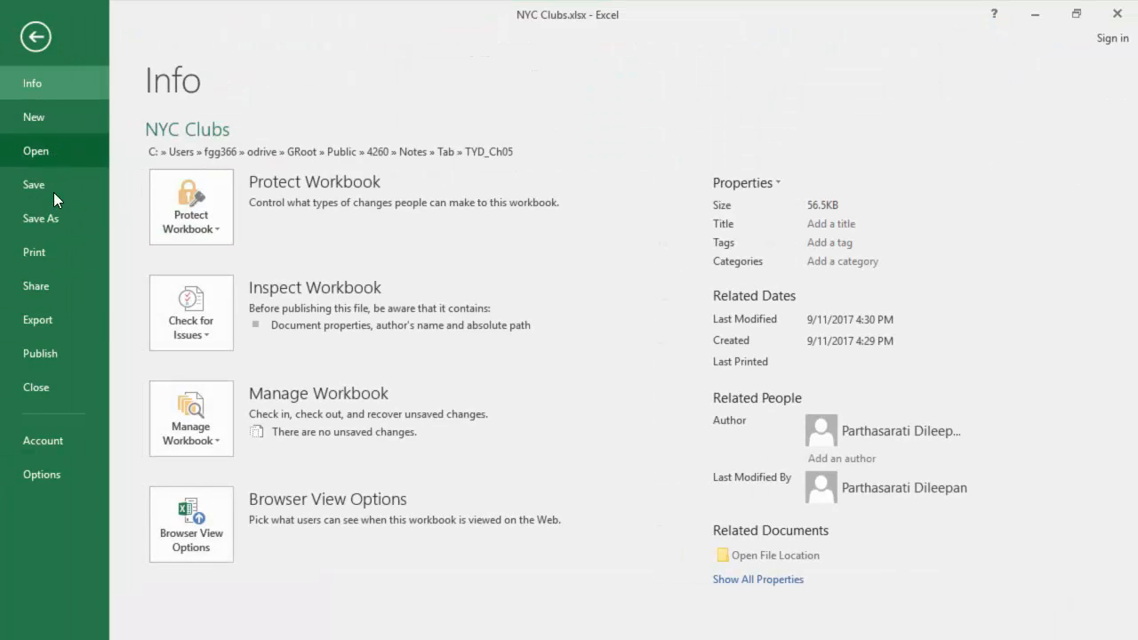
click(62, 388)
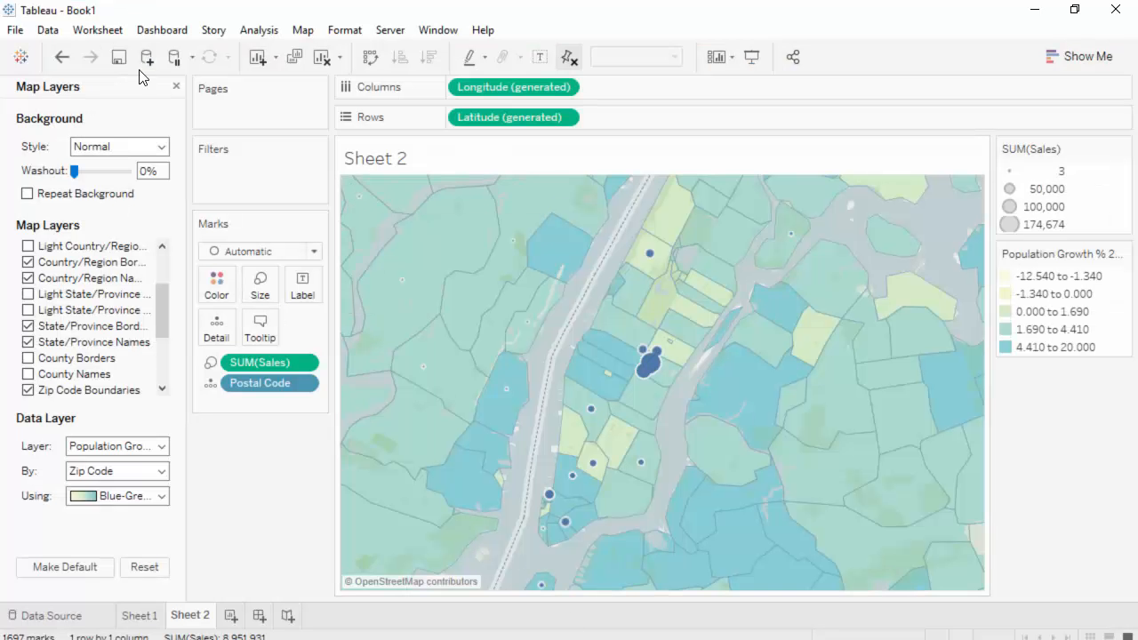
Switch to Tableau, create a new workbook, and maximize its window.
click(16, 35)
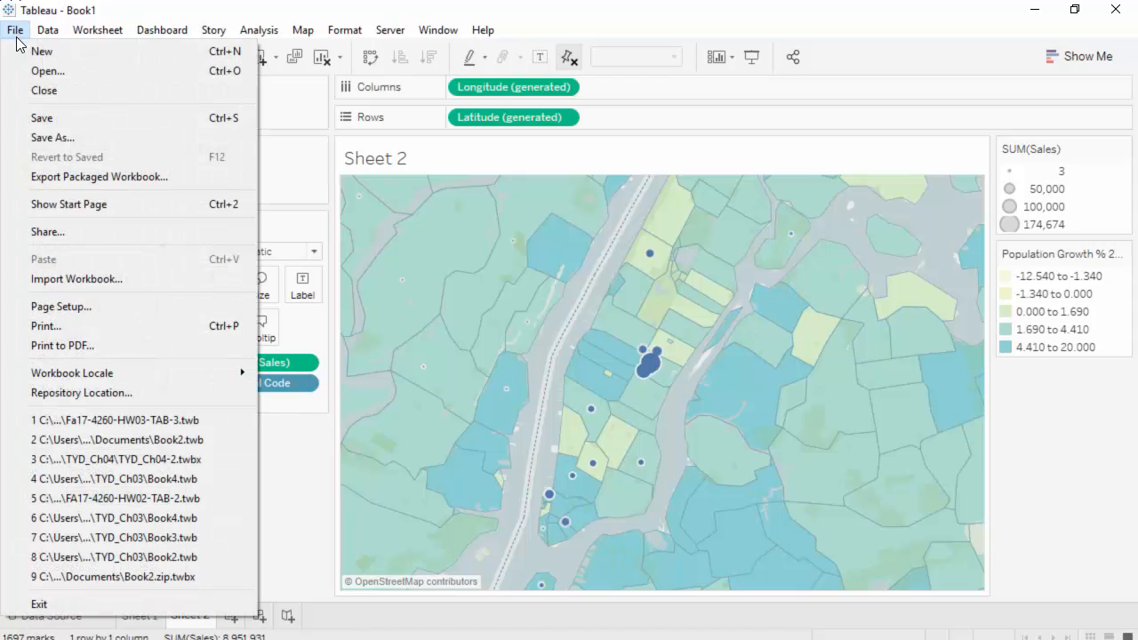
click(478, 344)
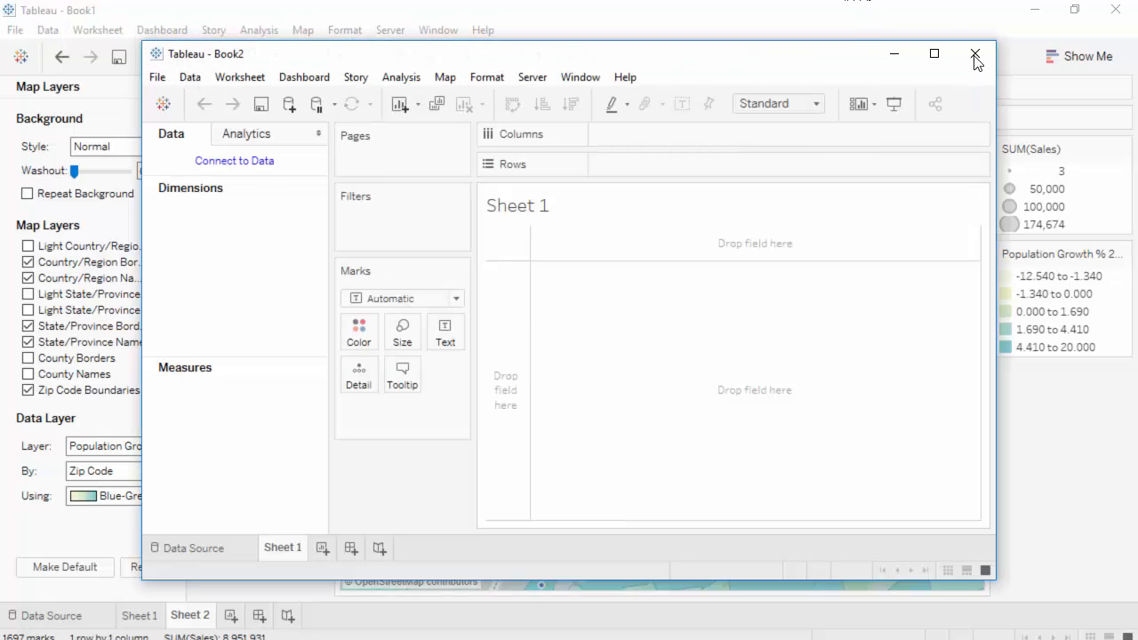
click(933, 54)
Connect the new workbook to the Excel file NYC Clubs.xlsx in the TYD_Ch05 folder and go to Sheet 1.
click(18, 32)
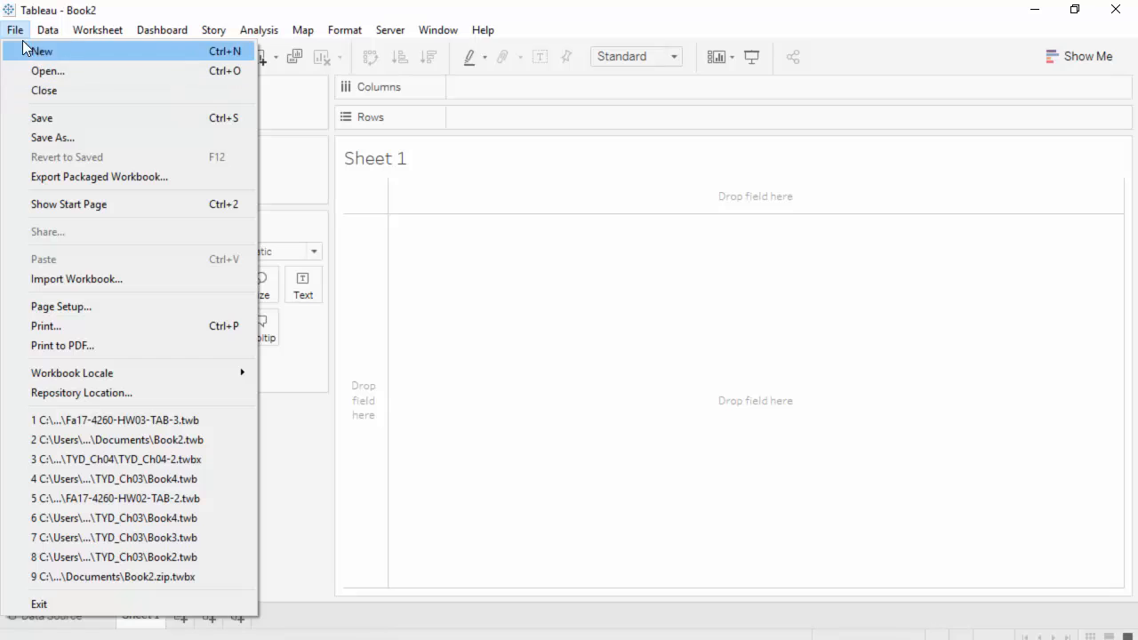
click(18, 32)
click(92, 114)
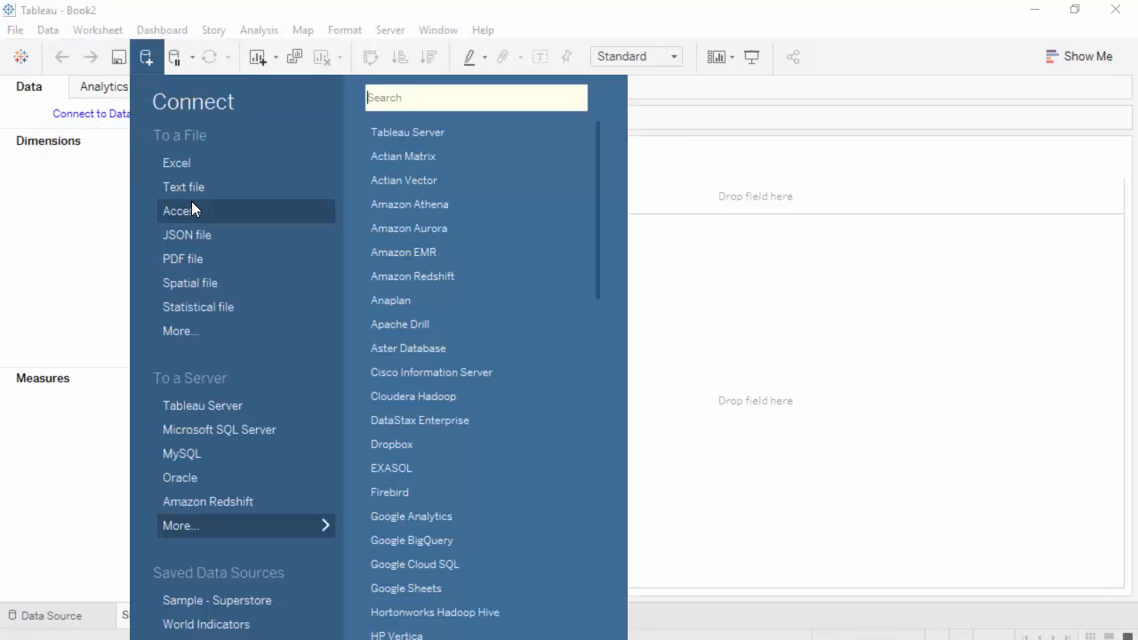
click(174, 163)
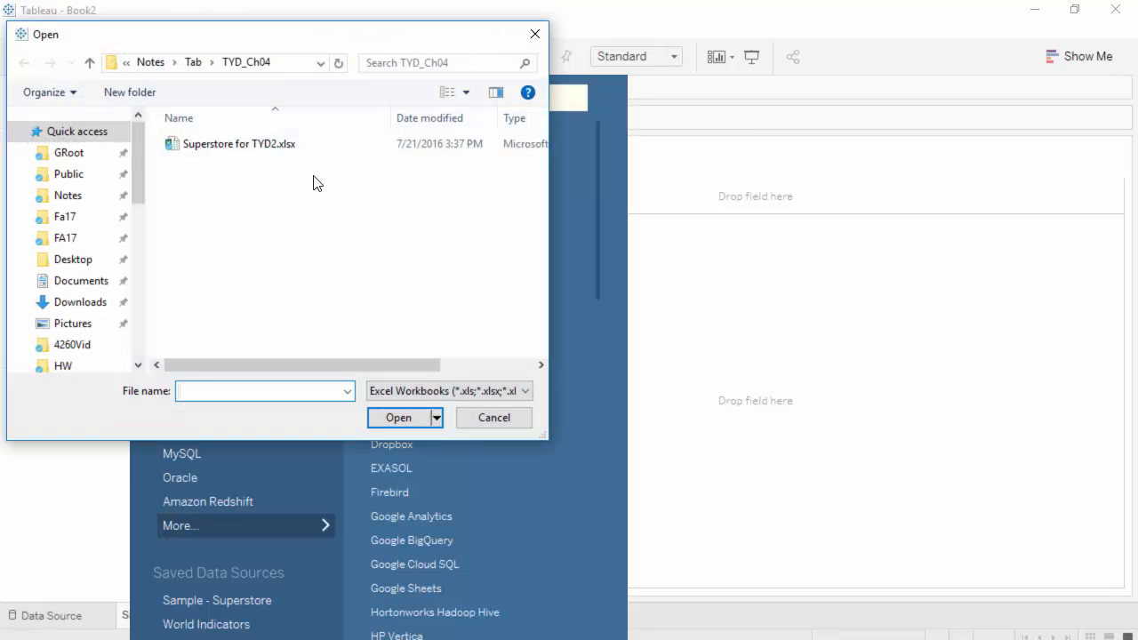
click(195, 64)
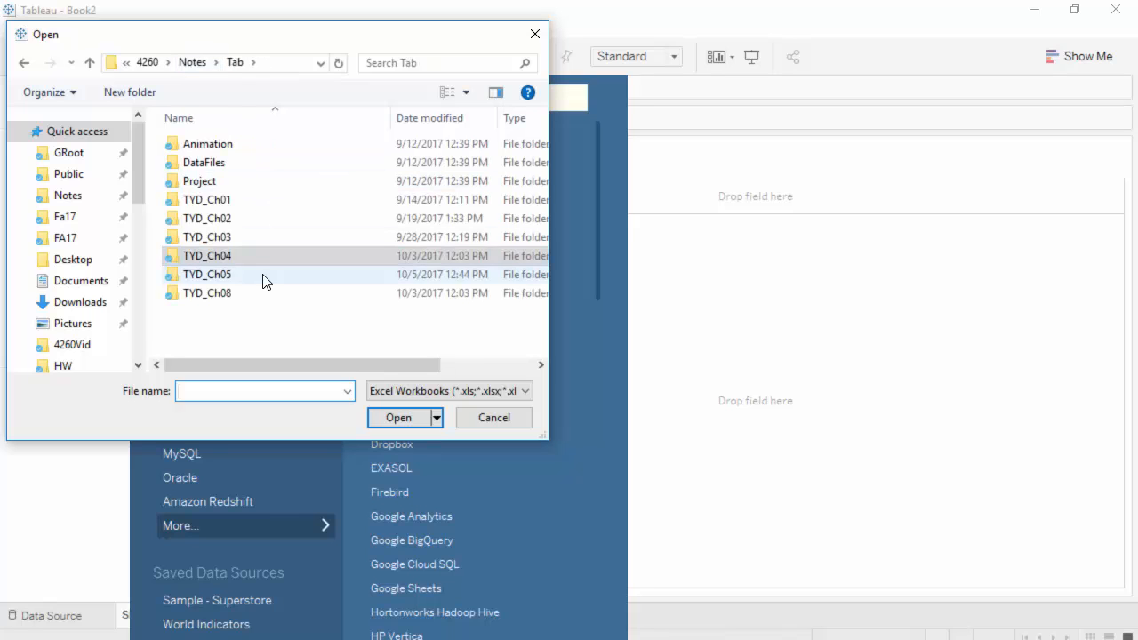
double_click(263, 276)
click(240, 238)
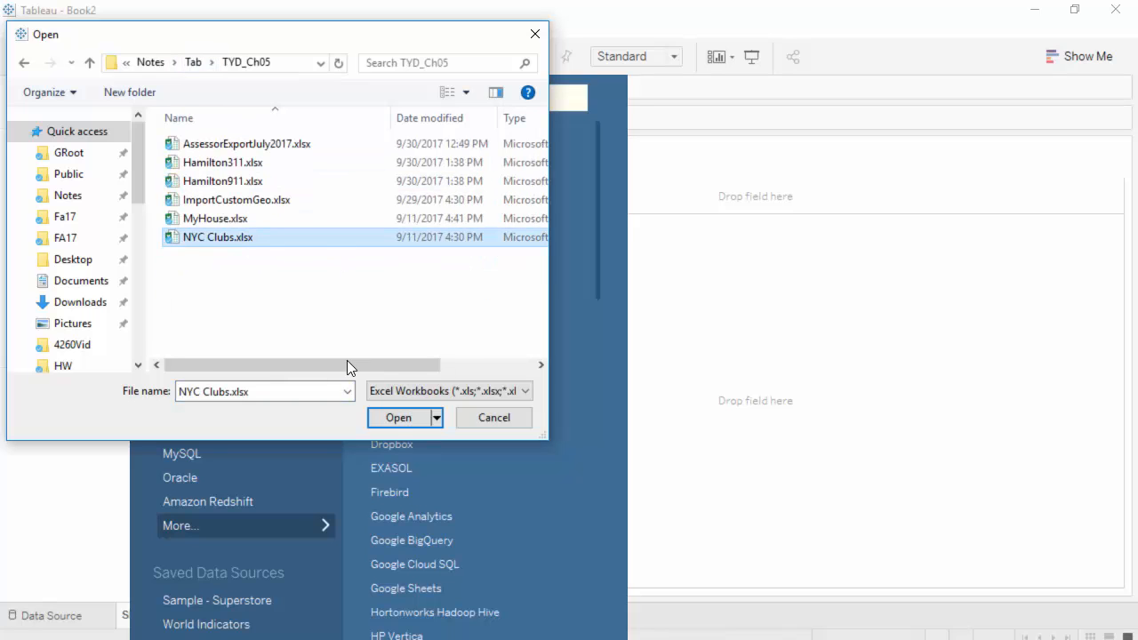
click(425, 416)
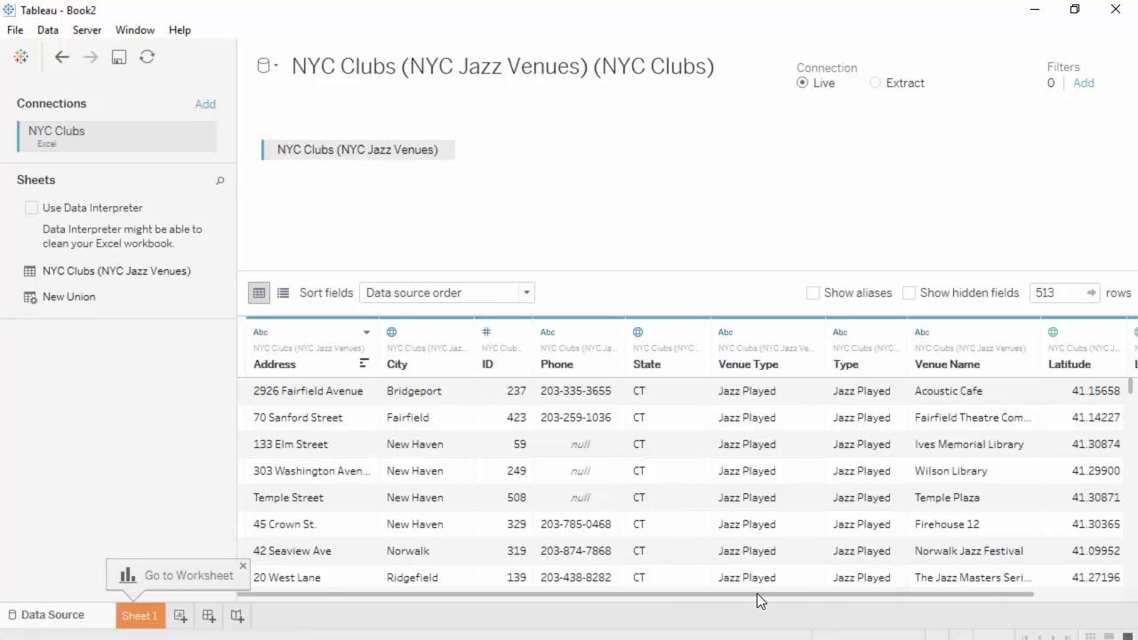
drag(795, 594, 993, 609)
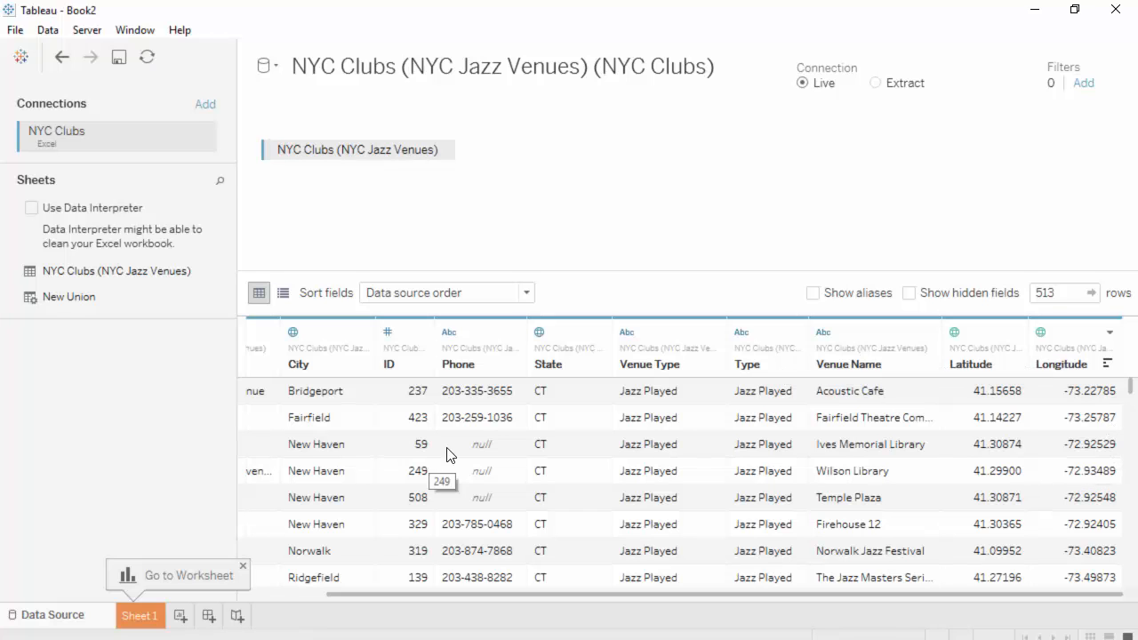
click(143, 617)
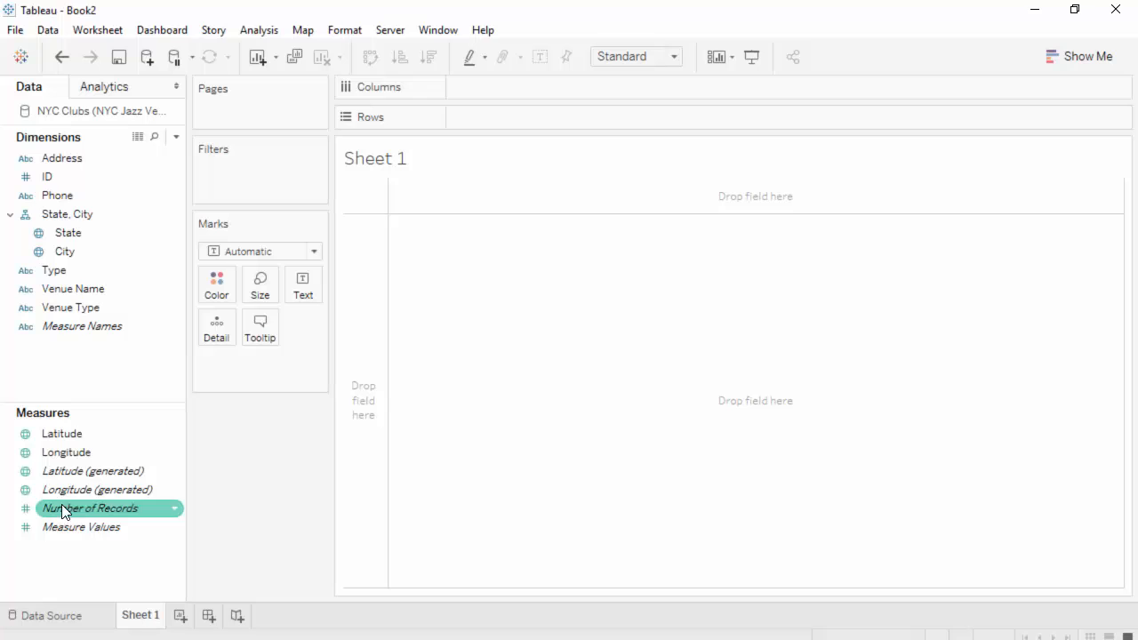
Try to build a map from Latitude (generated) and Longitude (generated) together, and undo it.
click(68, 477)
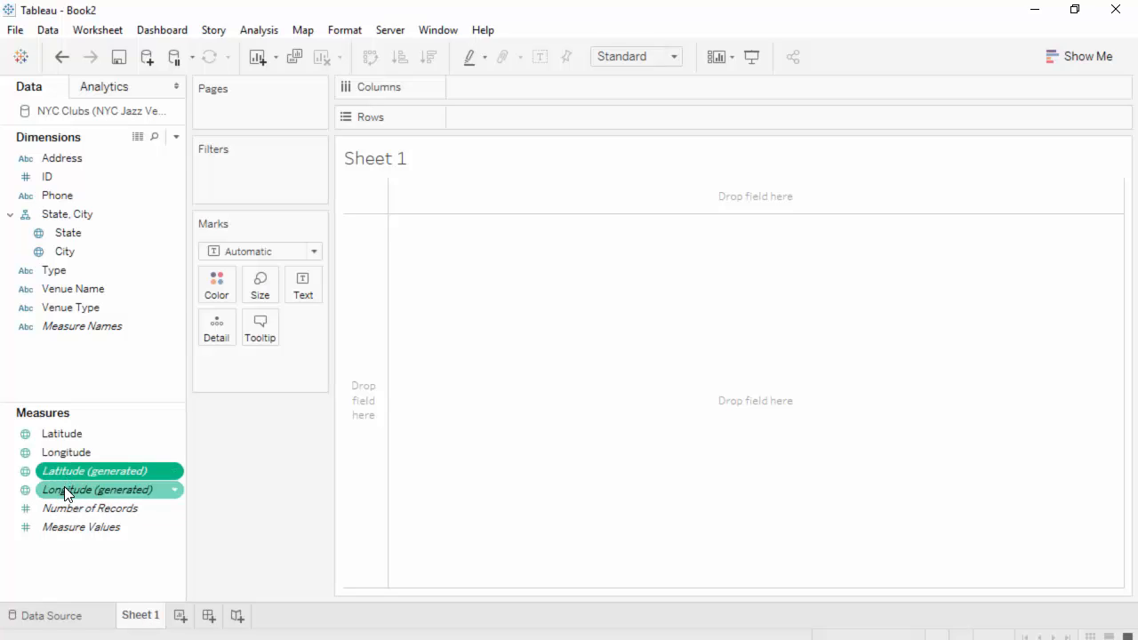
ctrl+click(66, 488)
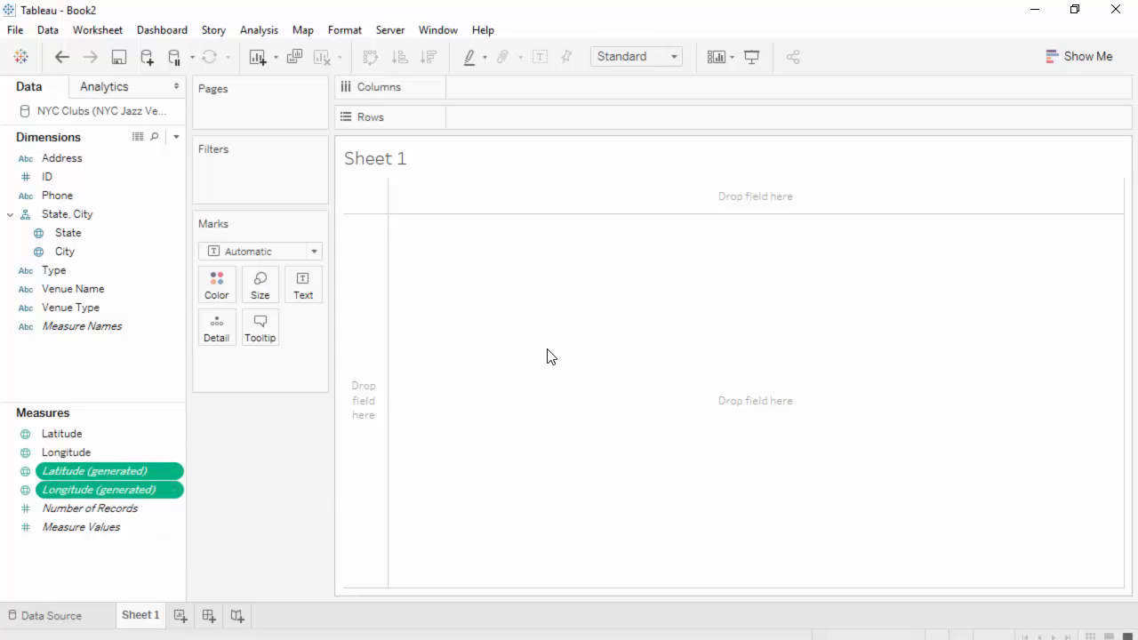
mouse_move(77, 481)
mouse_down()
mouse_move(427, 488)
mouse_move(487, 473)
mouse_up()
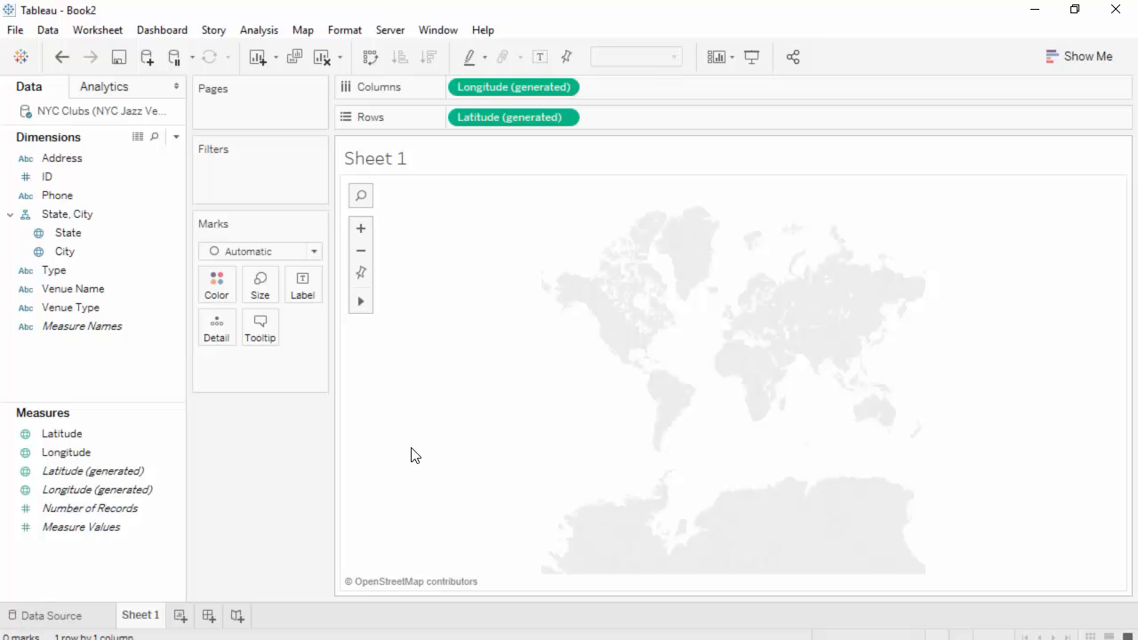
click(62, 59)
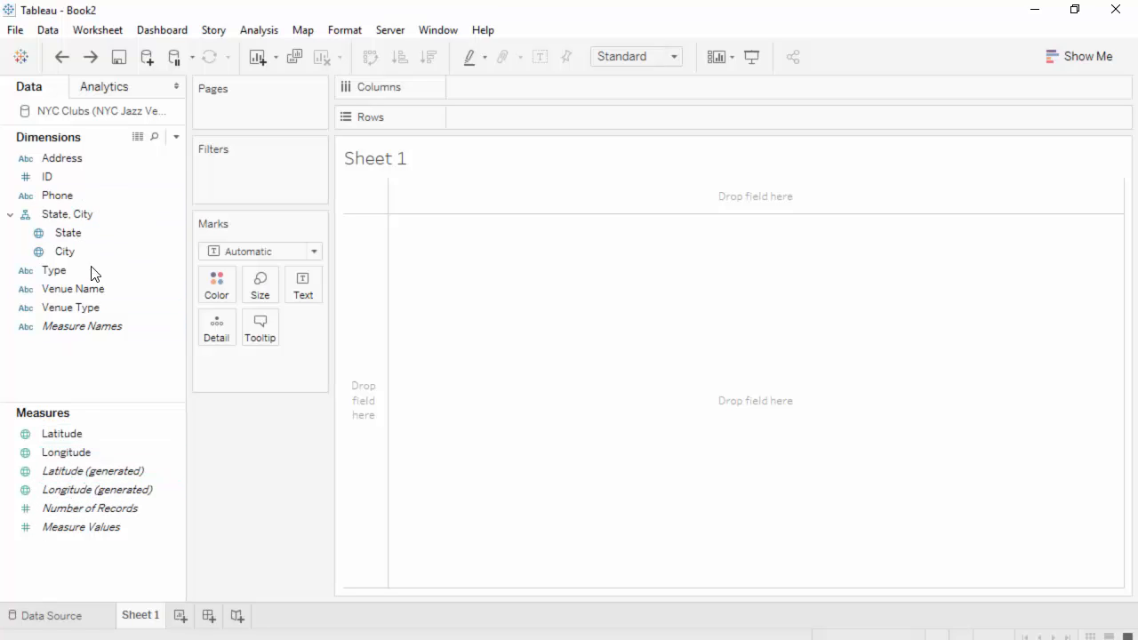
click(66, 216)
click(85, 487)
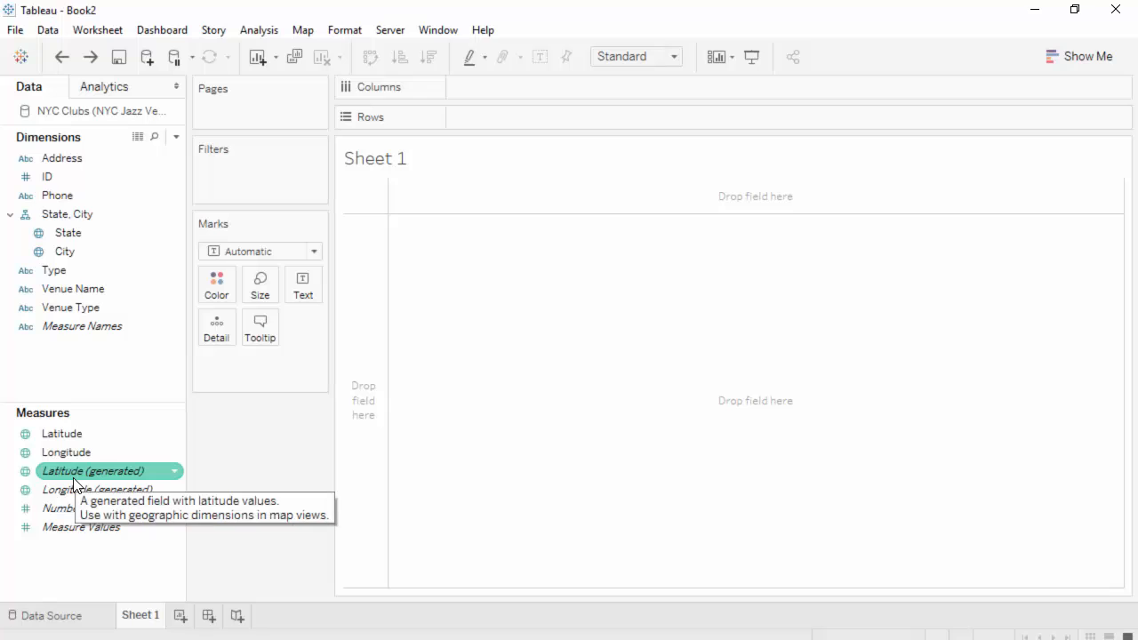
Plot the Latitude and Longitude measures together on a map and turn off Aggregate Measures to show individual venues.
click(73, 233)
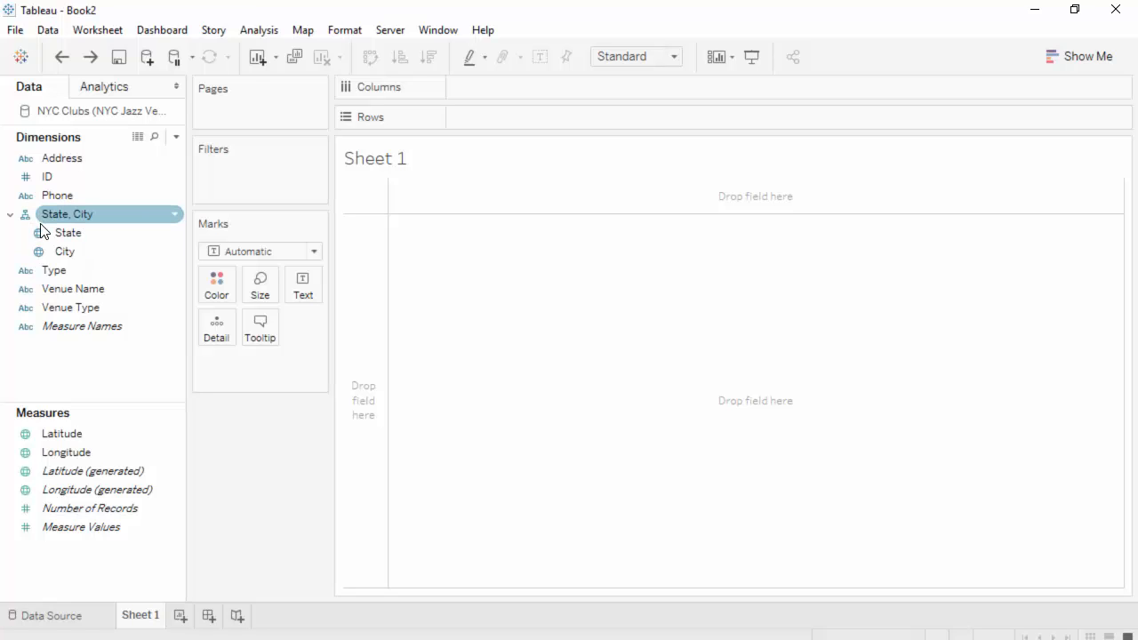
click(71, 435)
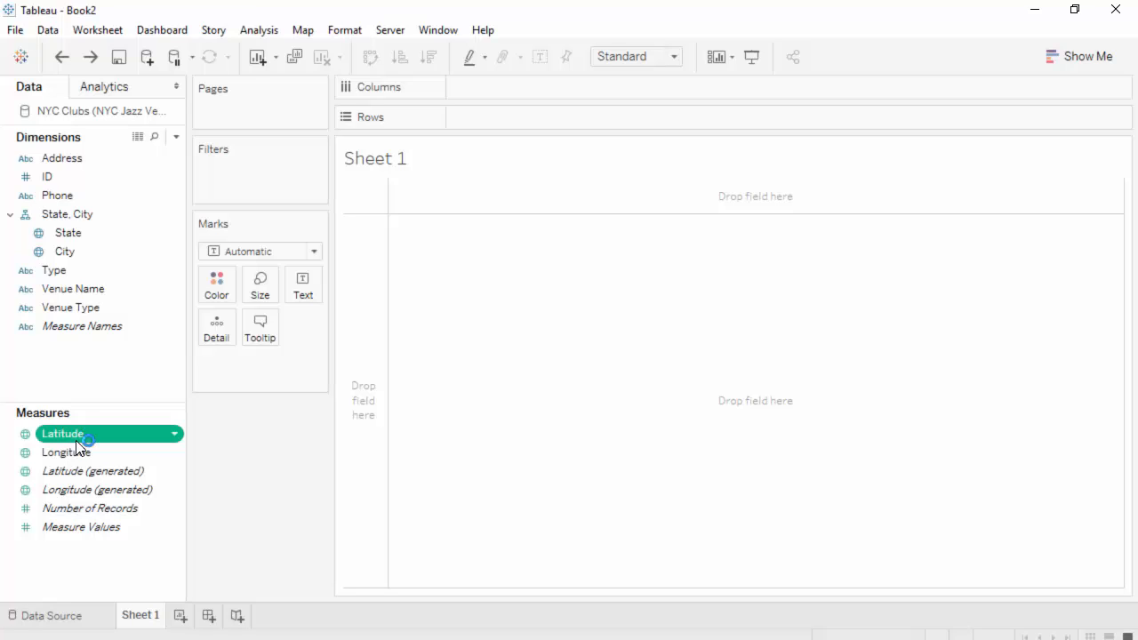
ctrl+click(76, 451)
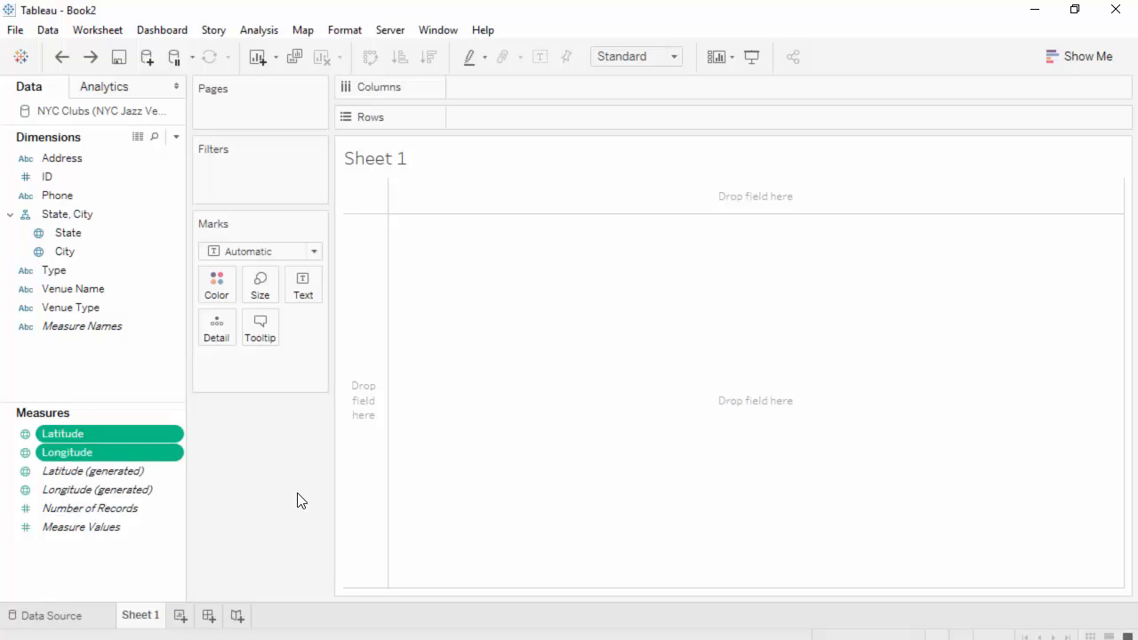
drag(101, 437, 510, 435)
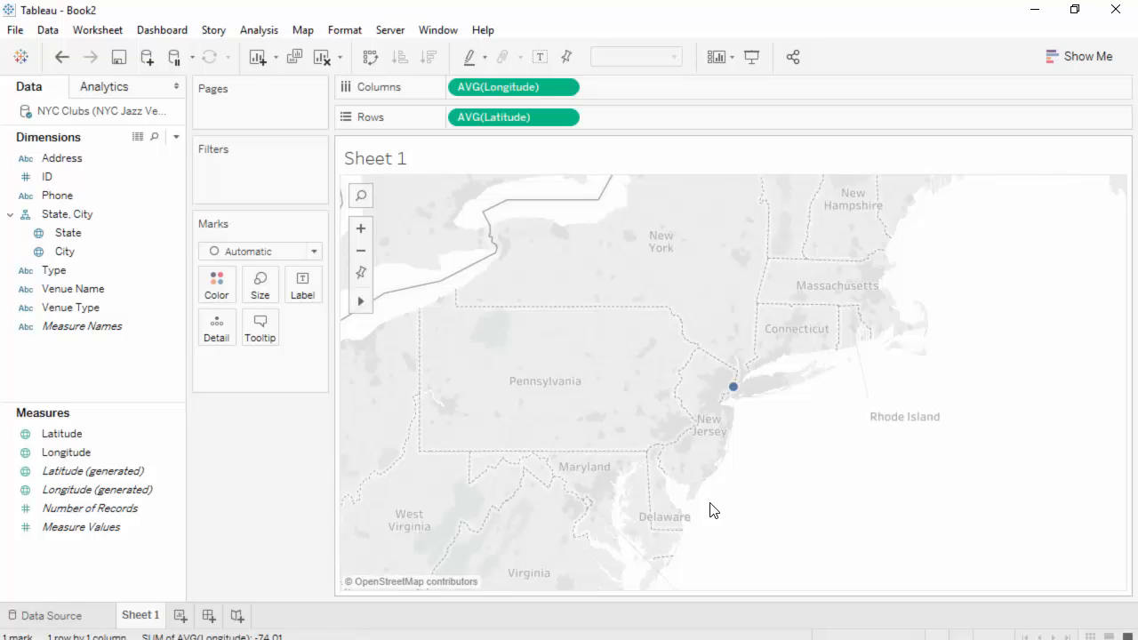
click(259, 31)
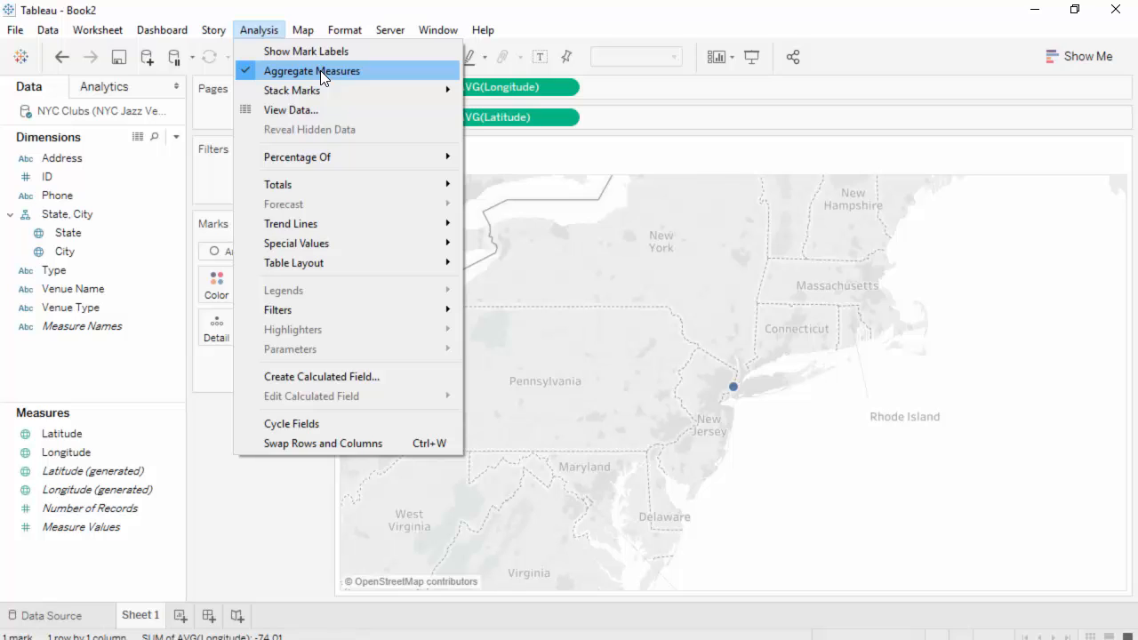
click(320, 71)
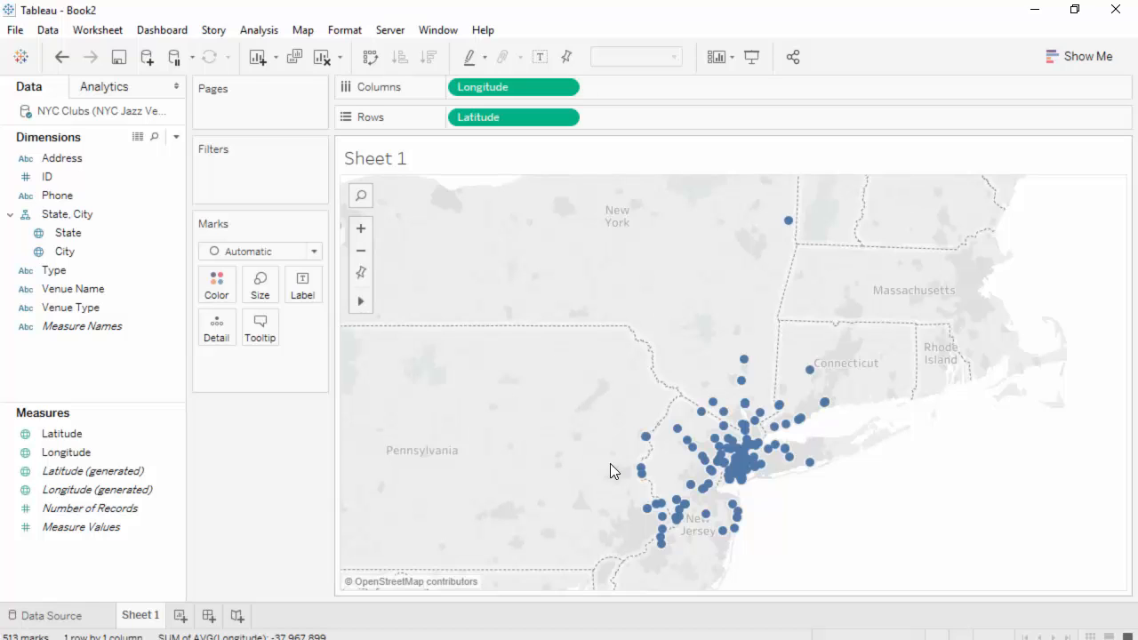
Examine the dense cluster of venue points around Manhattan up close on the map.
mouse_move(361, 302)
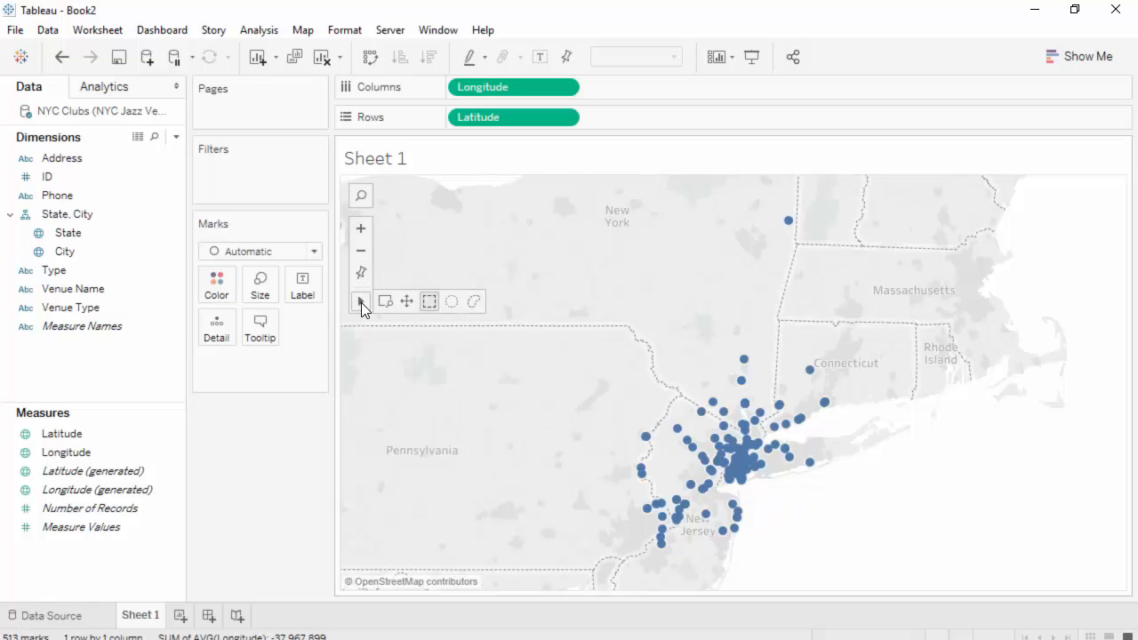
click(407, 301)
drag(762, 475, 679, 475)
scroll(681, 489, up, 5)
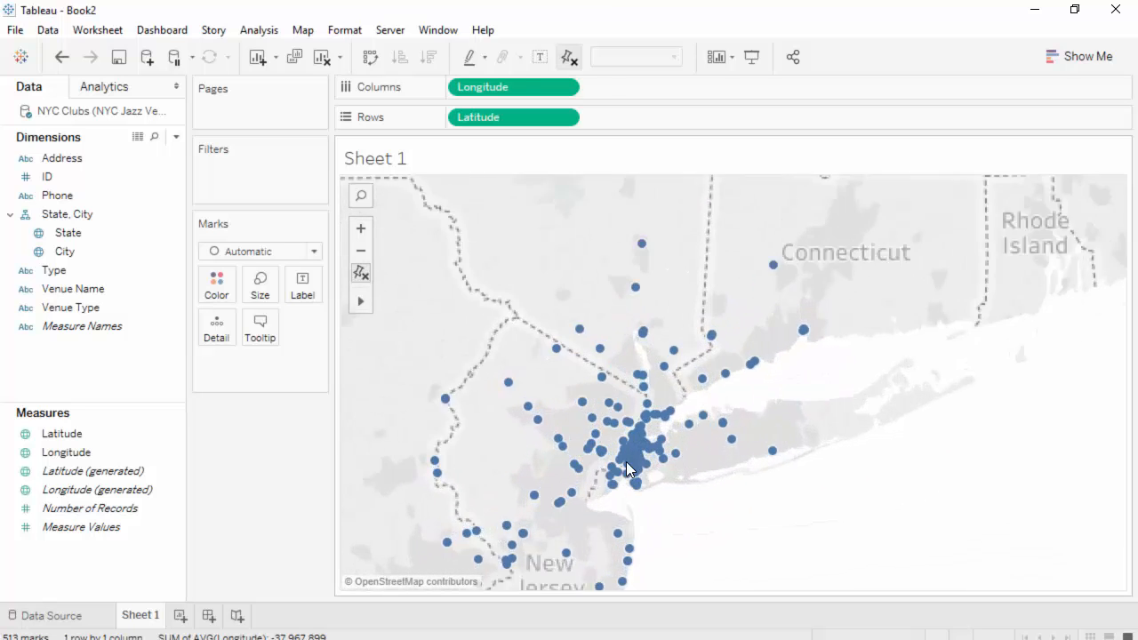
scroll(681, 502, up, 6)
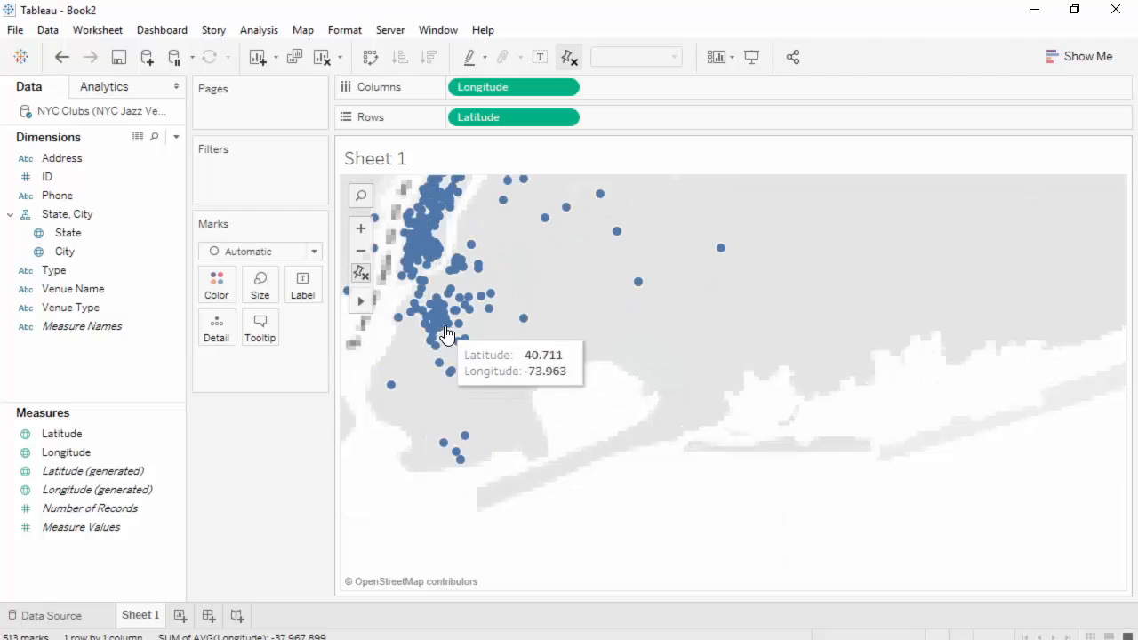
drag(444, 336, 678, 439)
scroll(637, 452, up, 6)
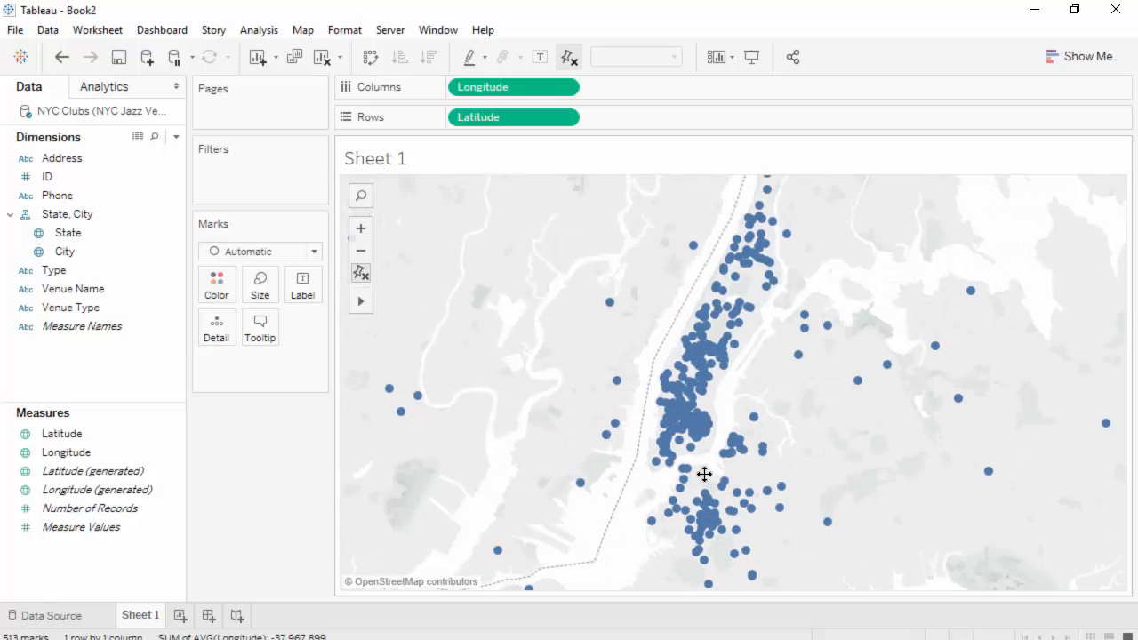
scroll(762, 444, up, 4)
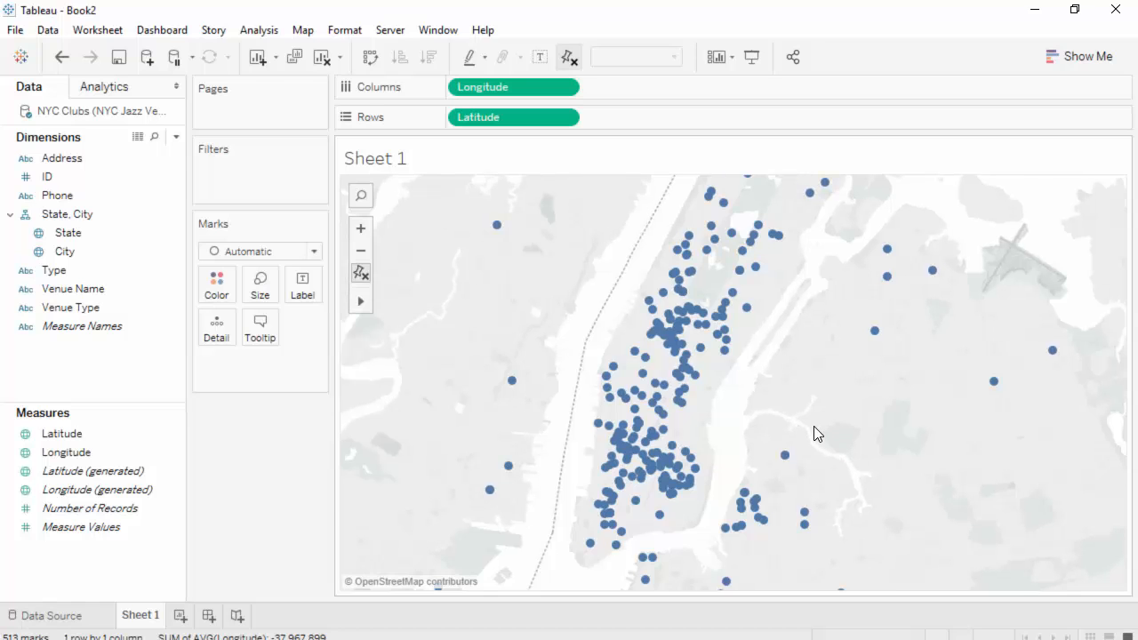
scroll(814, 433, down, 2)
drag(915, 432, 896, 459)
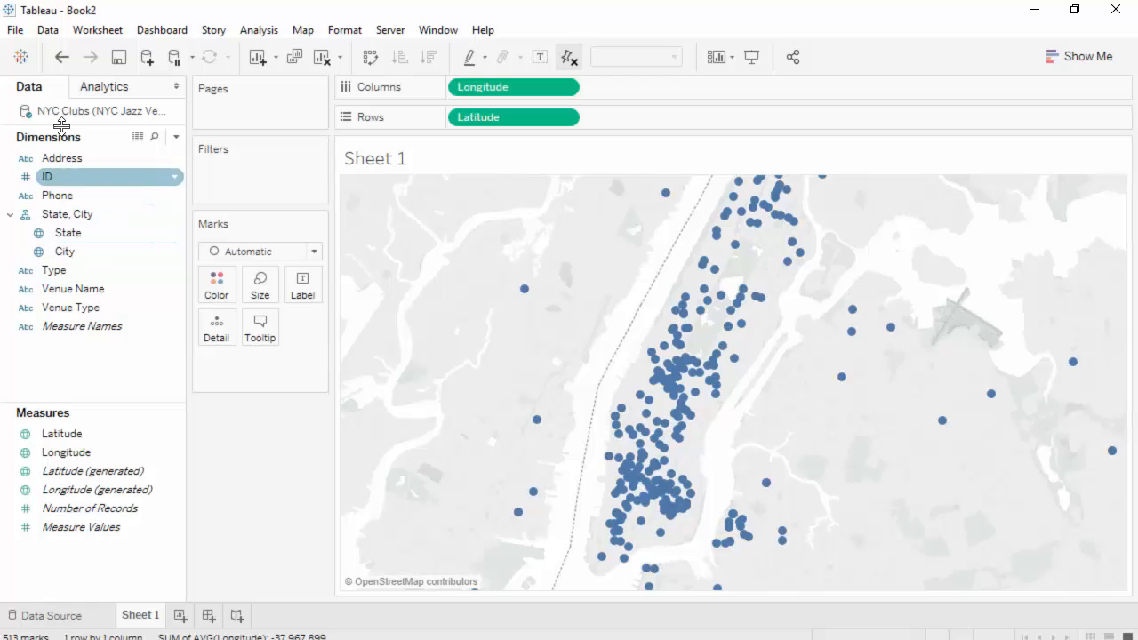
Set the map background style to Dark with a washout of 37%.
click(302, 29)
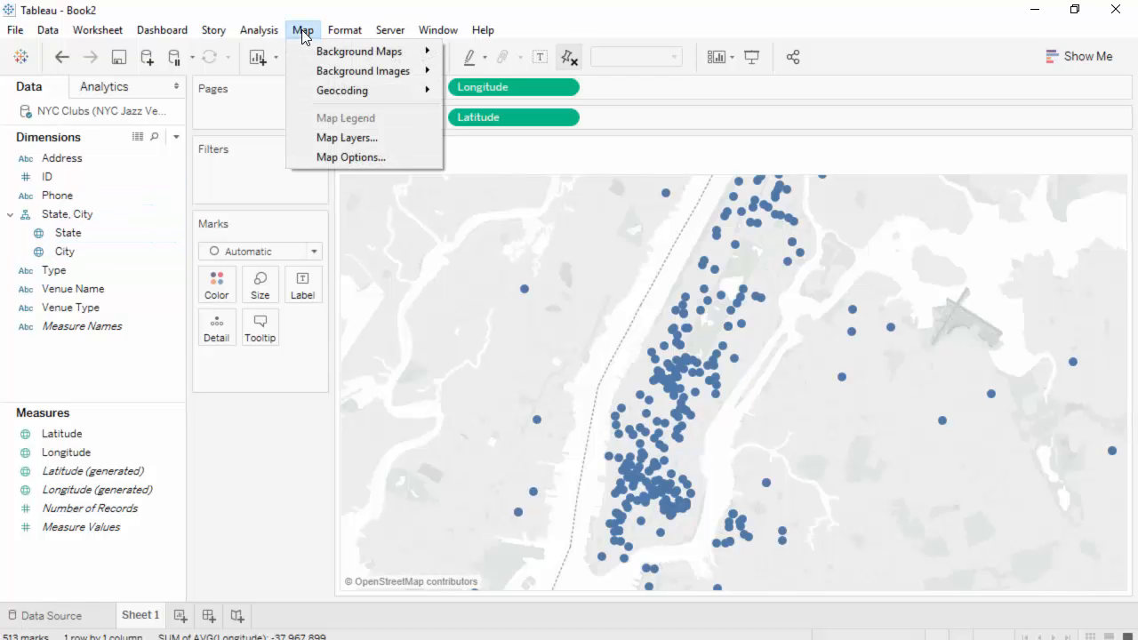
click(363, 159)
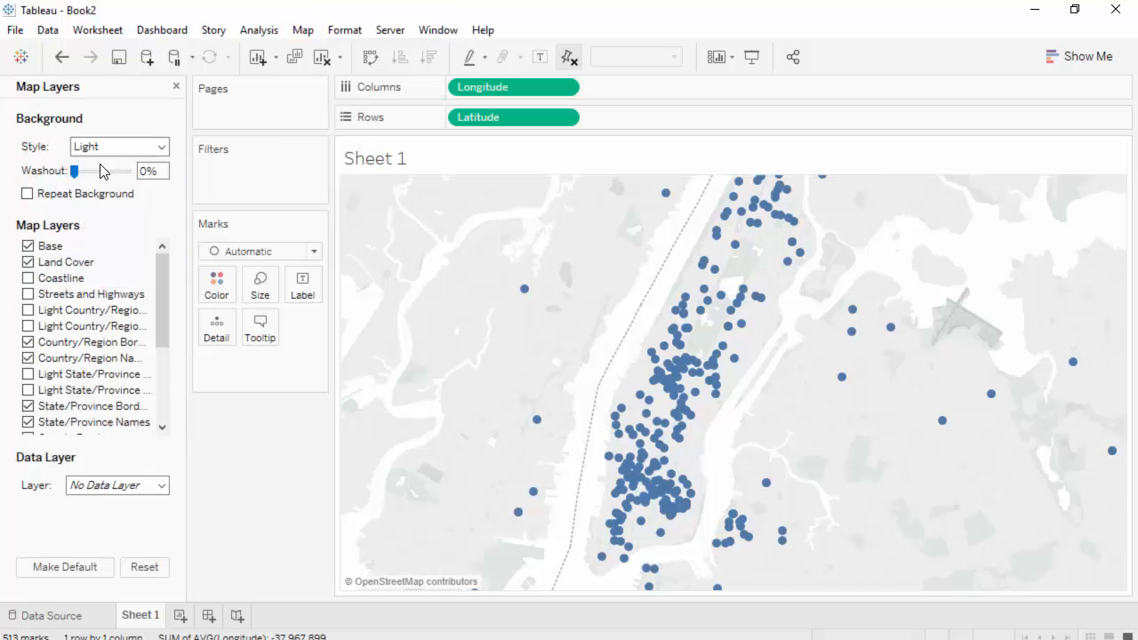
drag(78, 171, 88, 174)
click(161, 148)
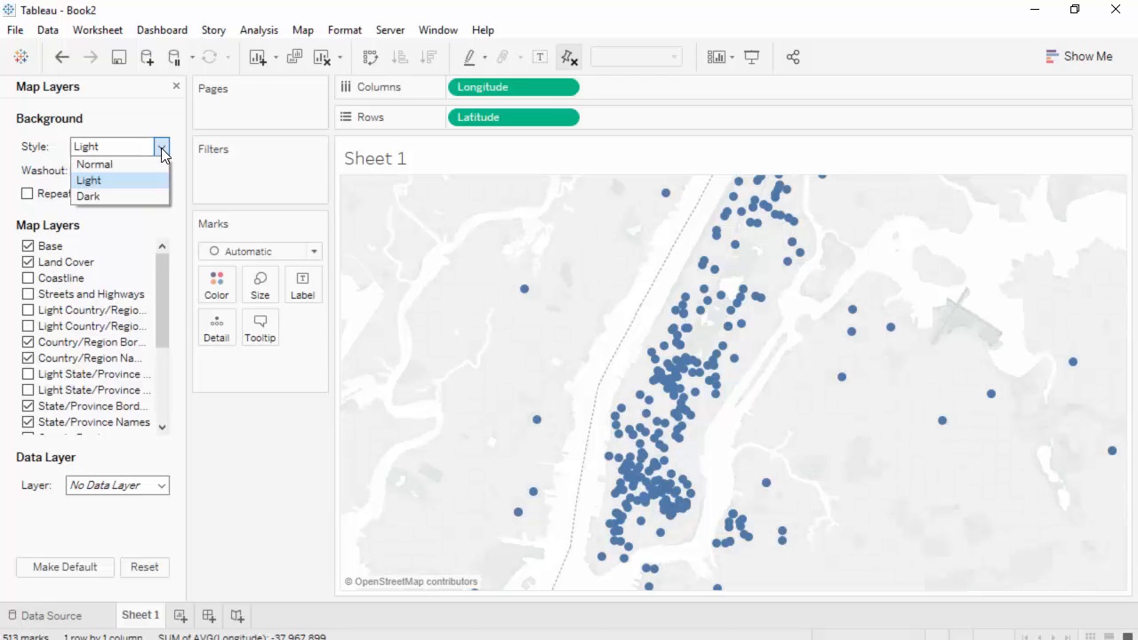
click(118, 195)
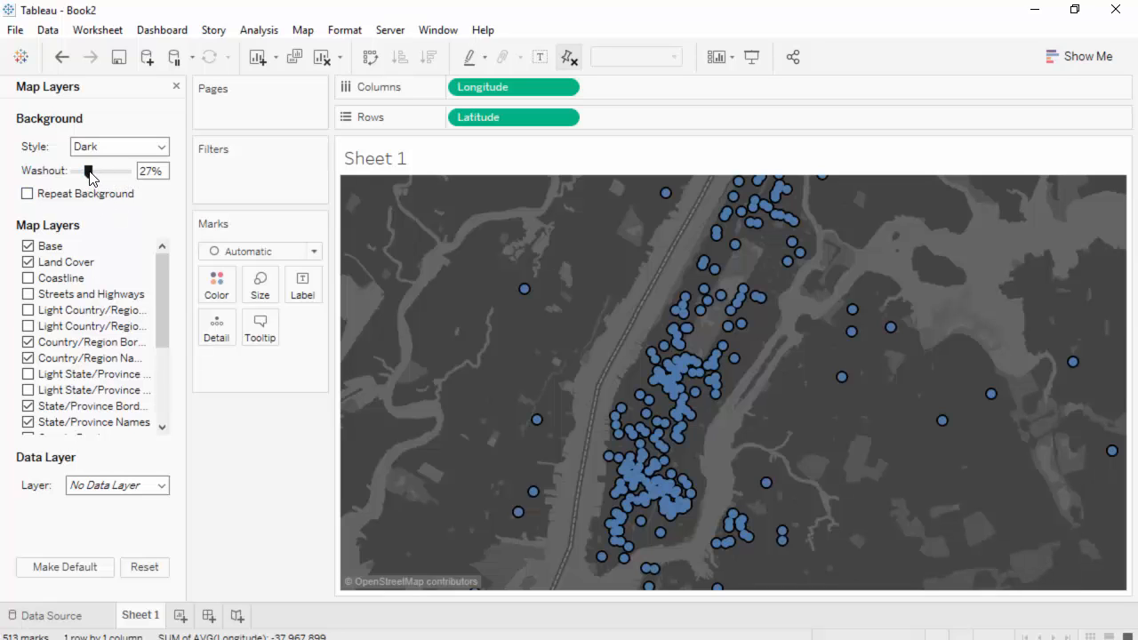
drag(86, 171, 93, 171)
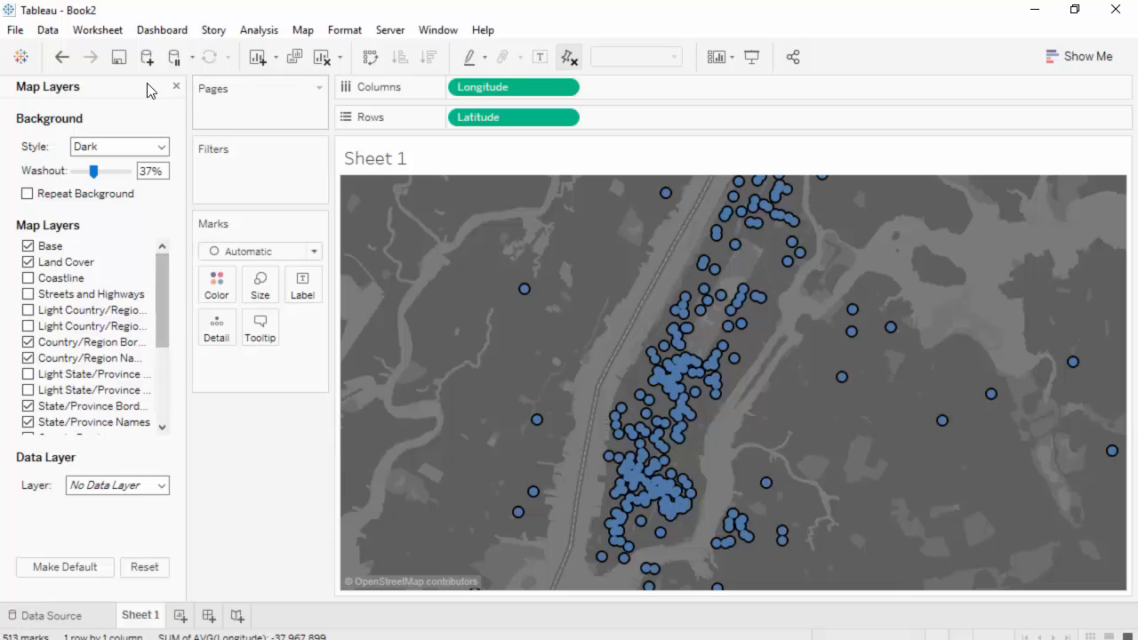
click(176, 86)
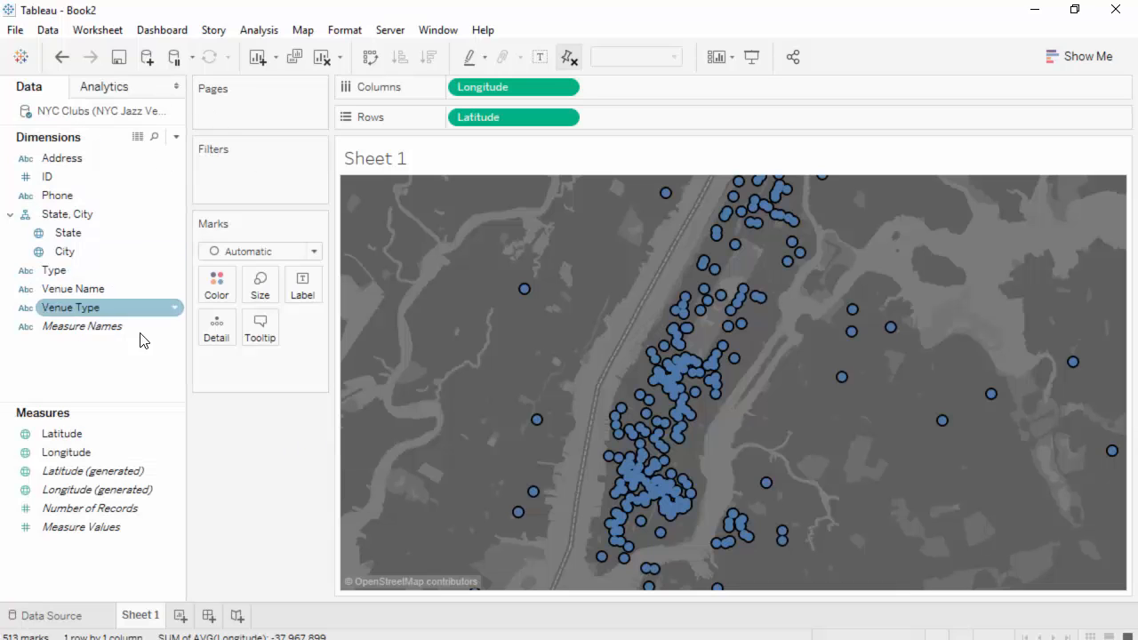
Color the map marks by Venue Type and reduce the mark size well below the default.
drag(82, 308, 219, 293)
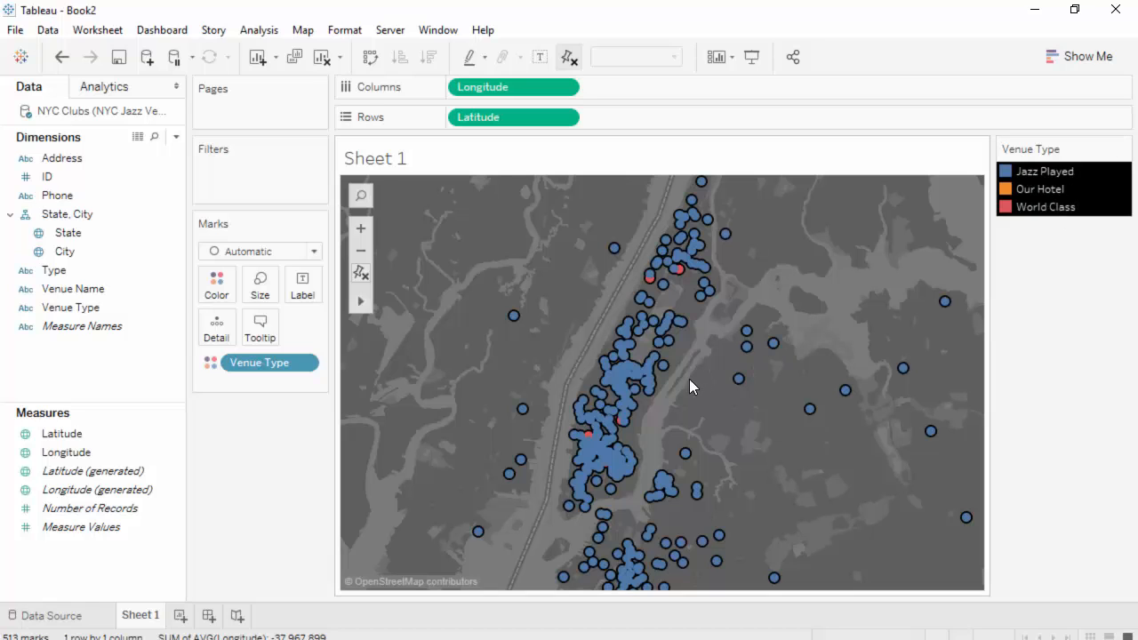
click(260, 285)
drag(307, 329, 268, 329)
mouse_move(619, 375)
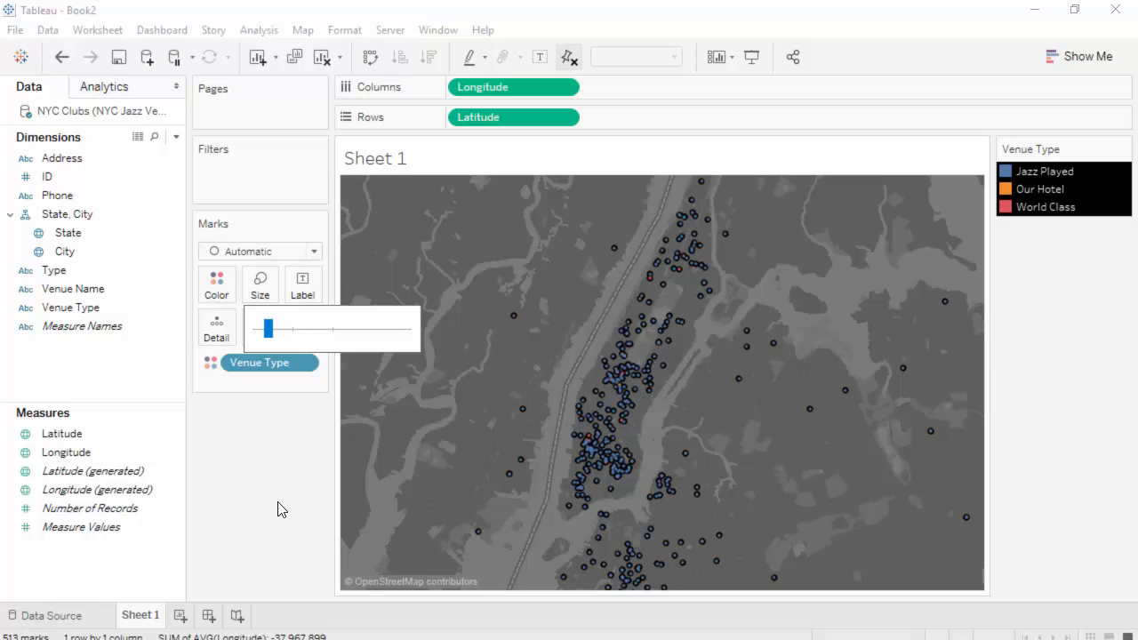
click(255, 468)
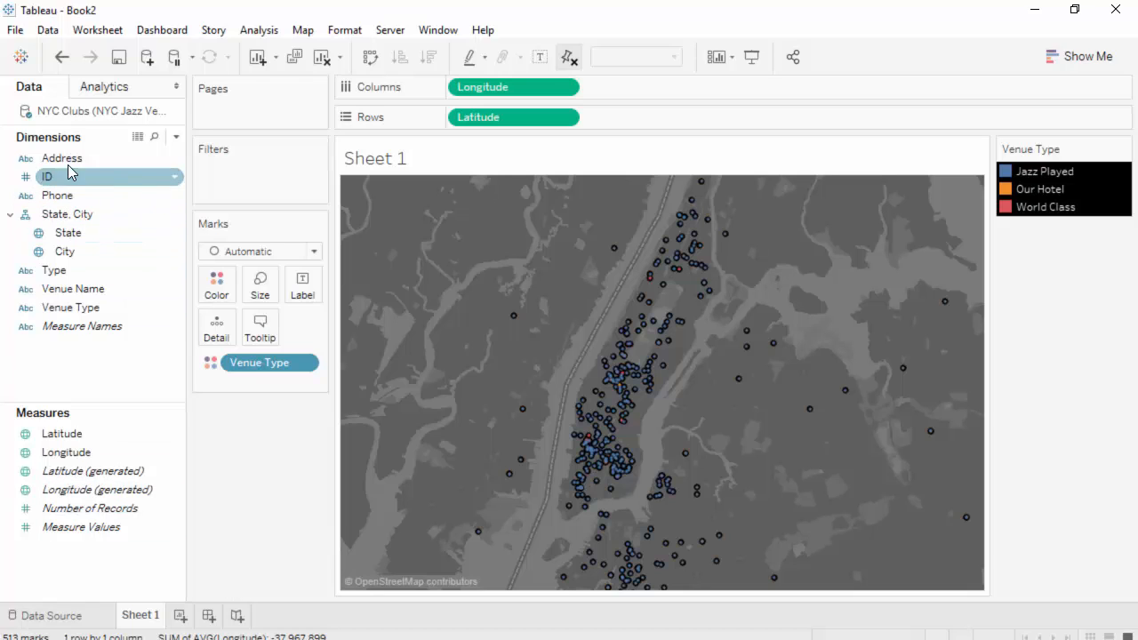
Add Address, Type, Venue Name, State, City and Phone to the tooltip of the venue marks.
drag(73, 160, 262, 331)
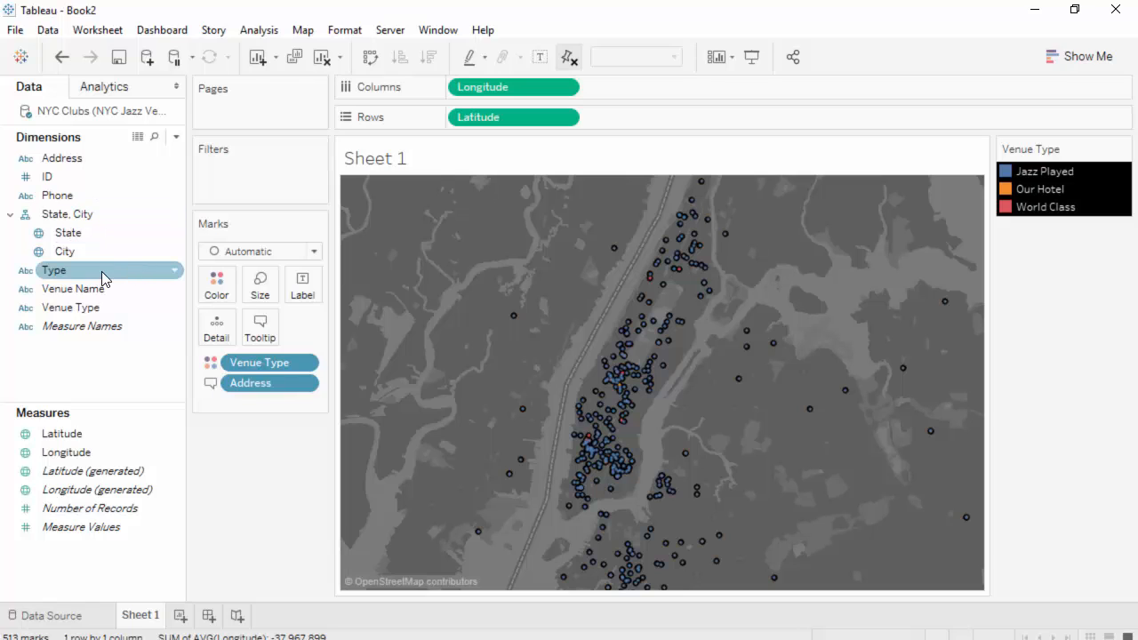
drag(67, 271, 259, 326)
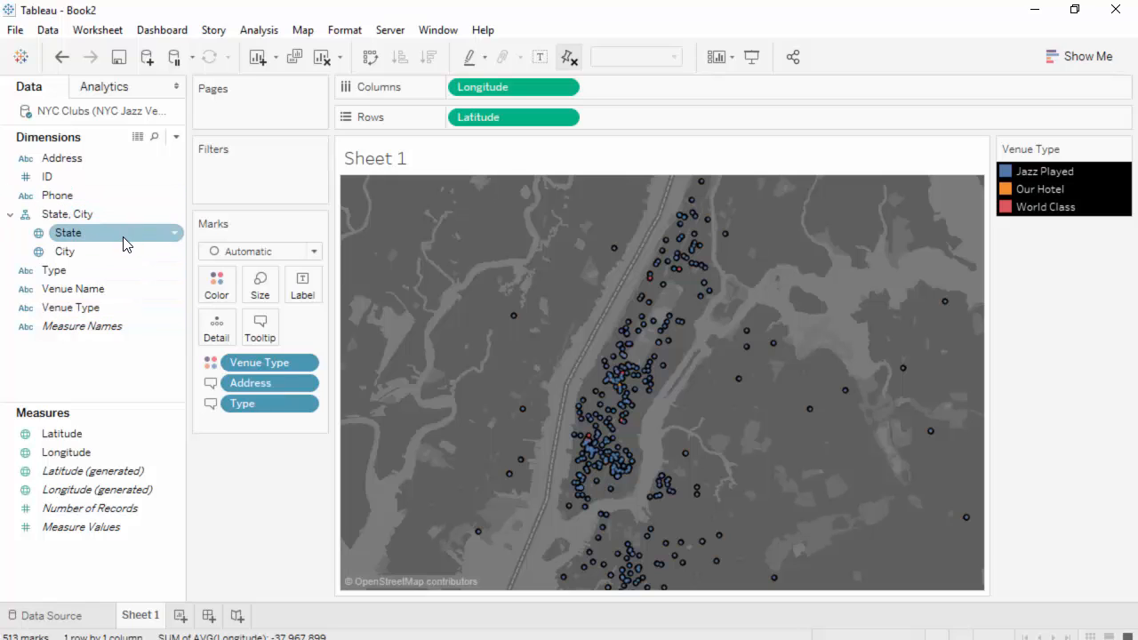
drag(88, 292, 259, 324)
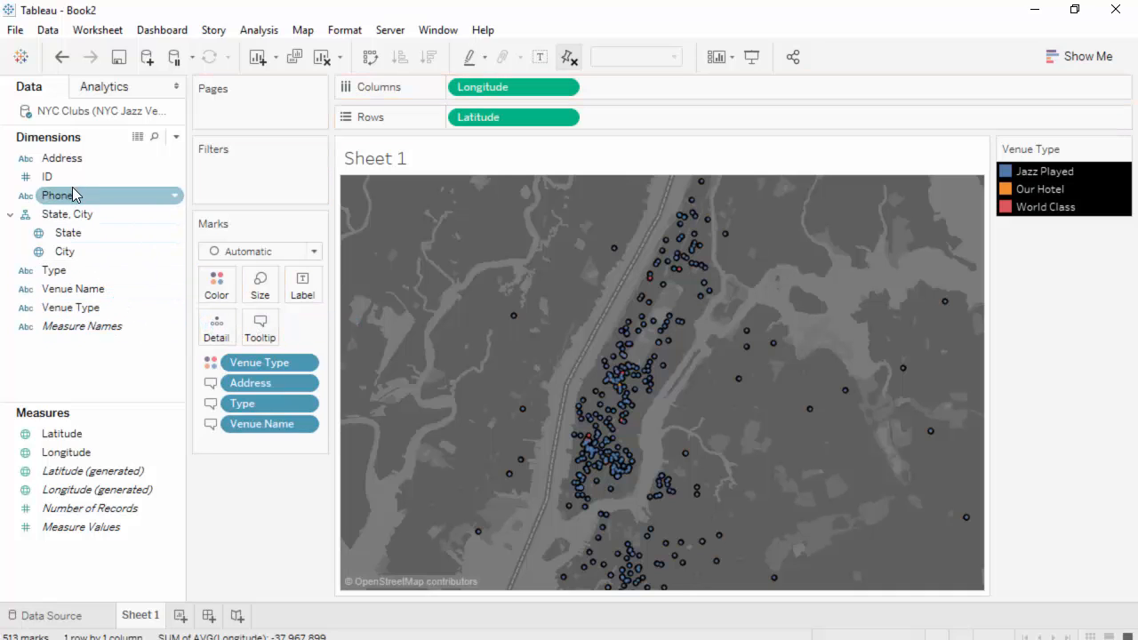
drag(71, 160, 260, 329)
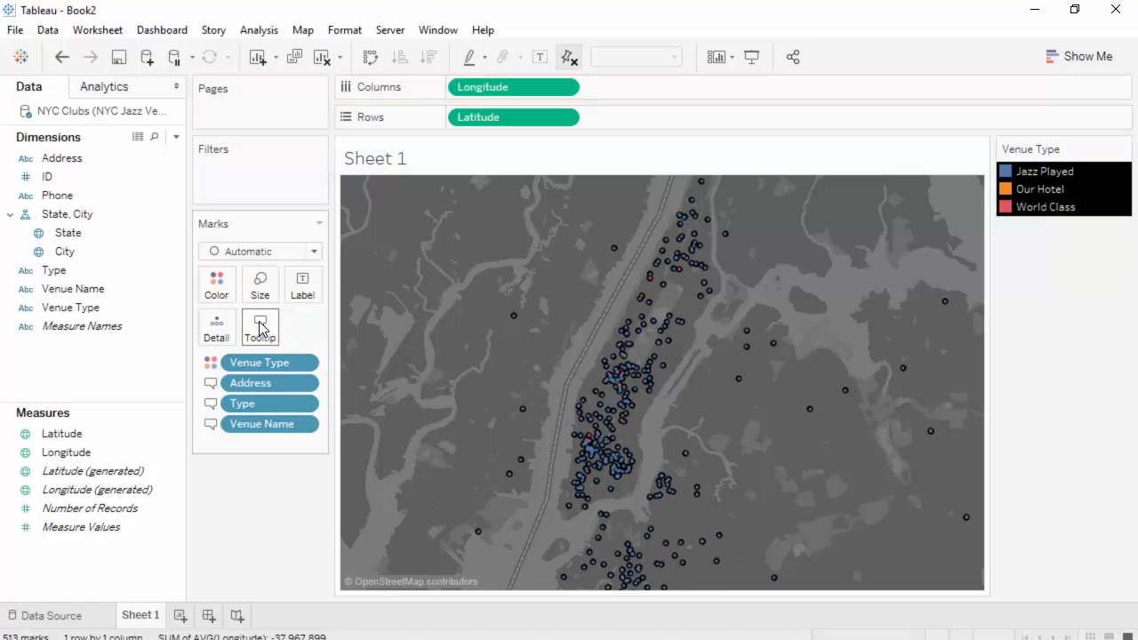
click(50, 217)
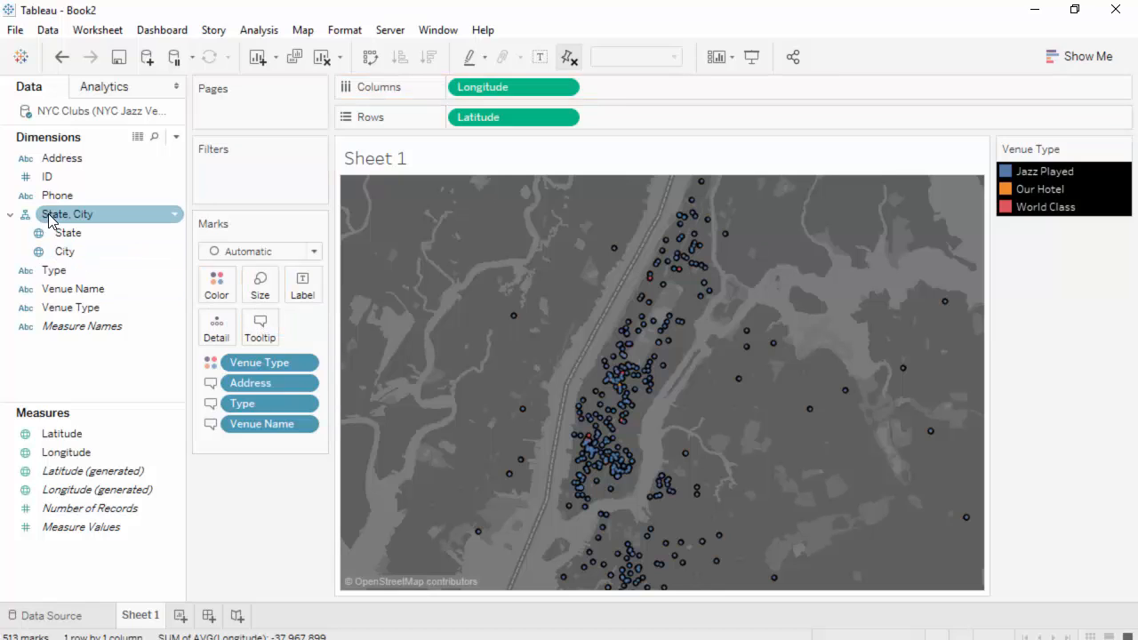
click(55, 235)
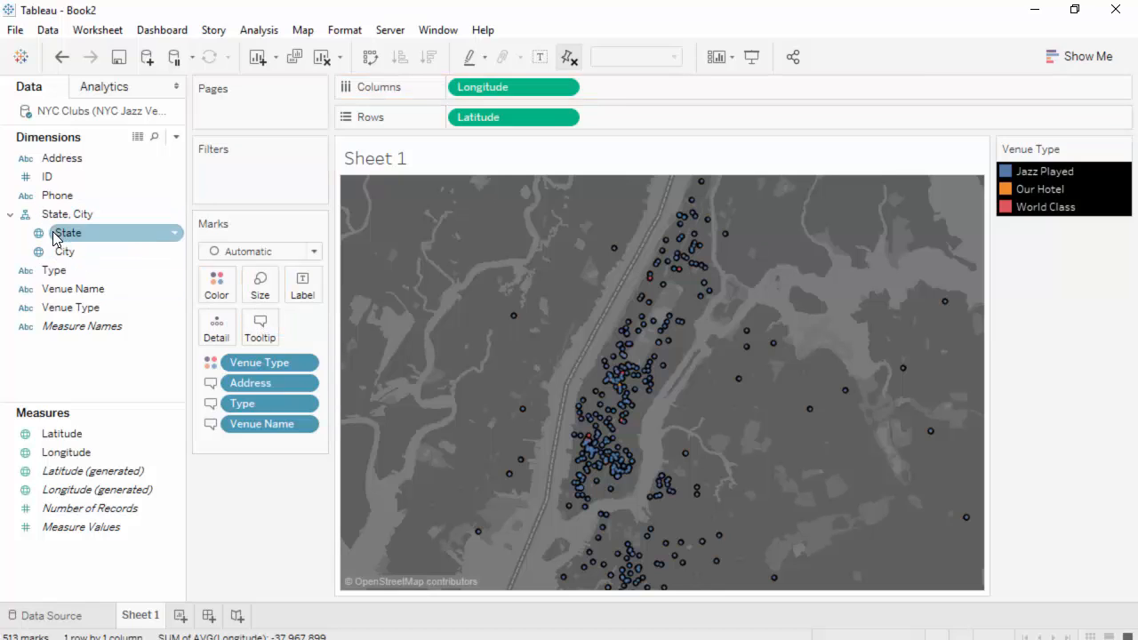
drag(55, 236, 244, 327)
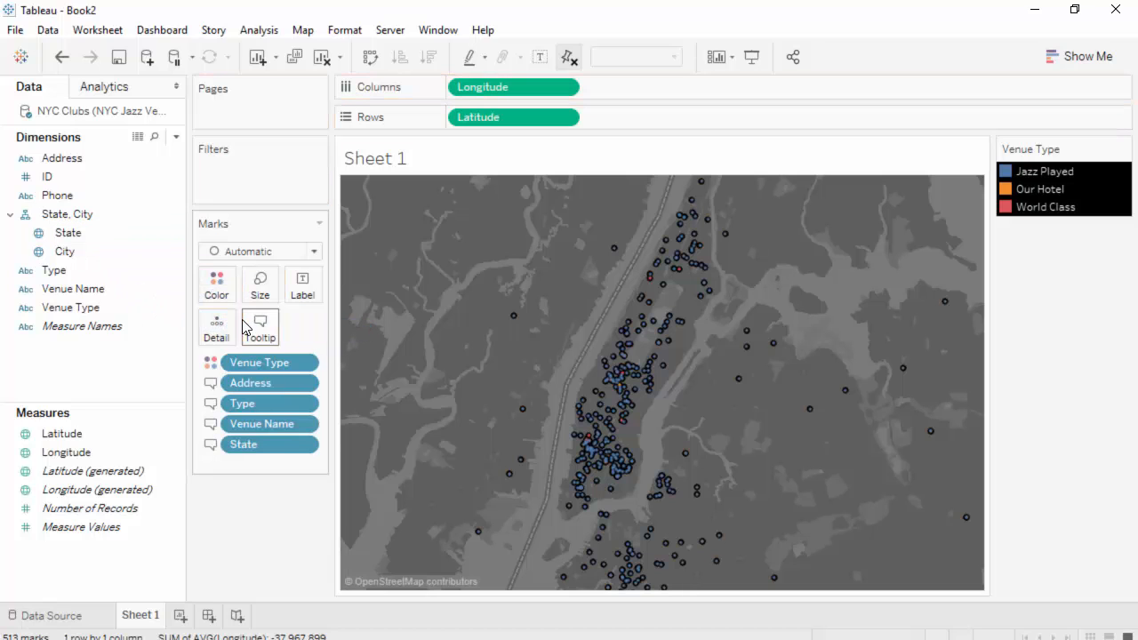
drag(64, 253, 258, 330)
click(76, 199)
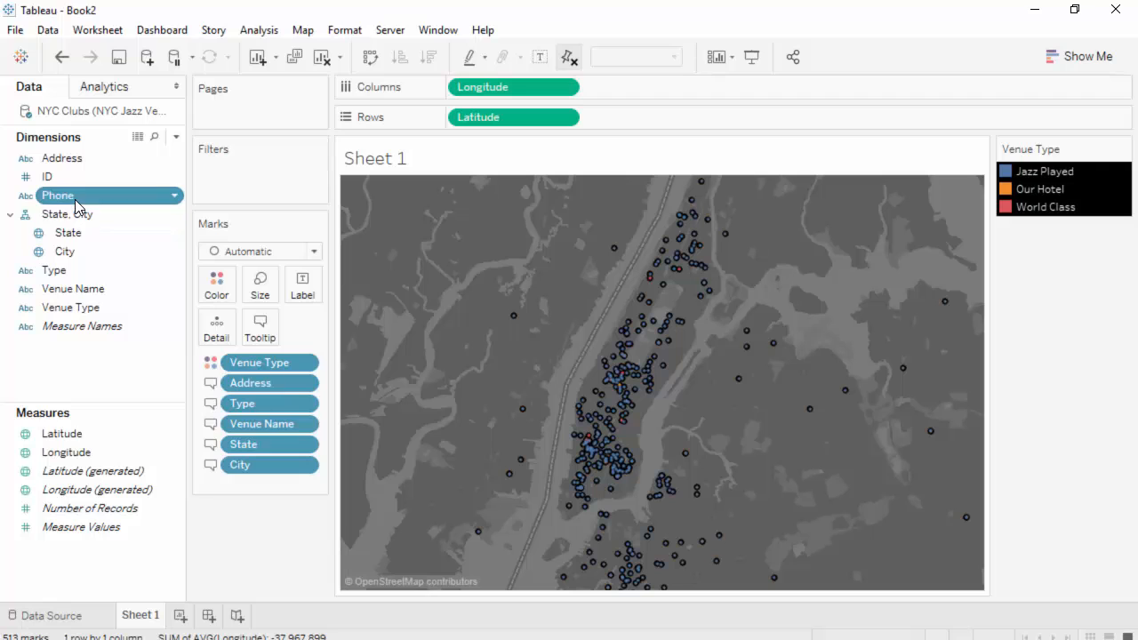
drag(77, 203, 258, 331)
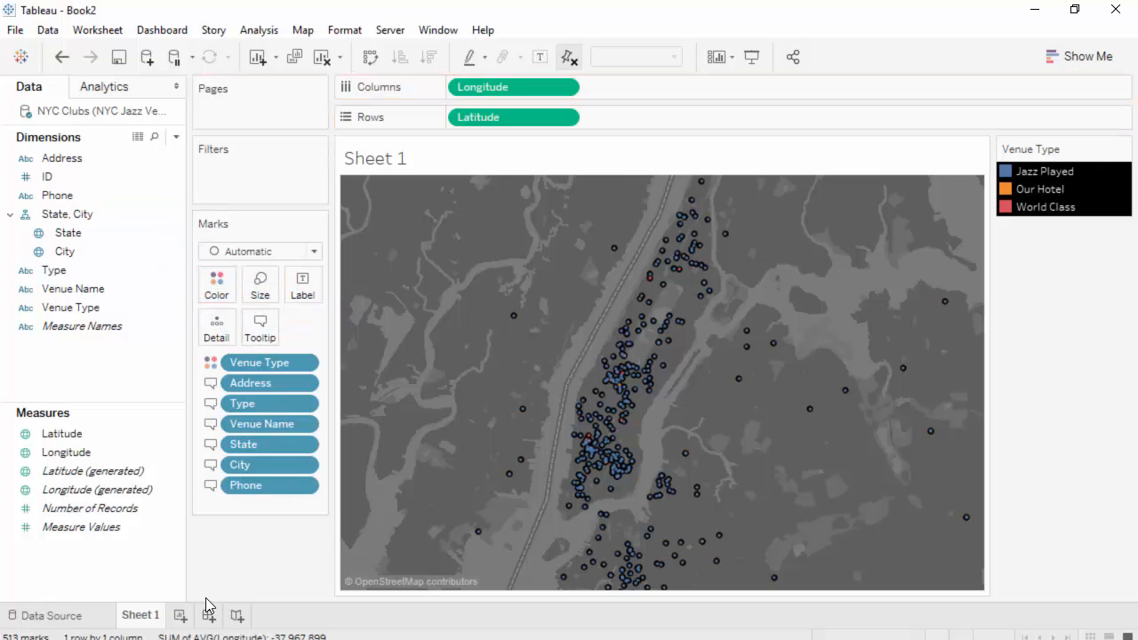
Enlarge the tooltip editor and move the Venue Name line to the top of the tooltip, separated by a blank line.
click(262, 329)
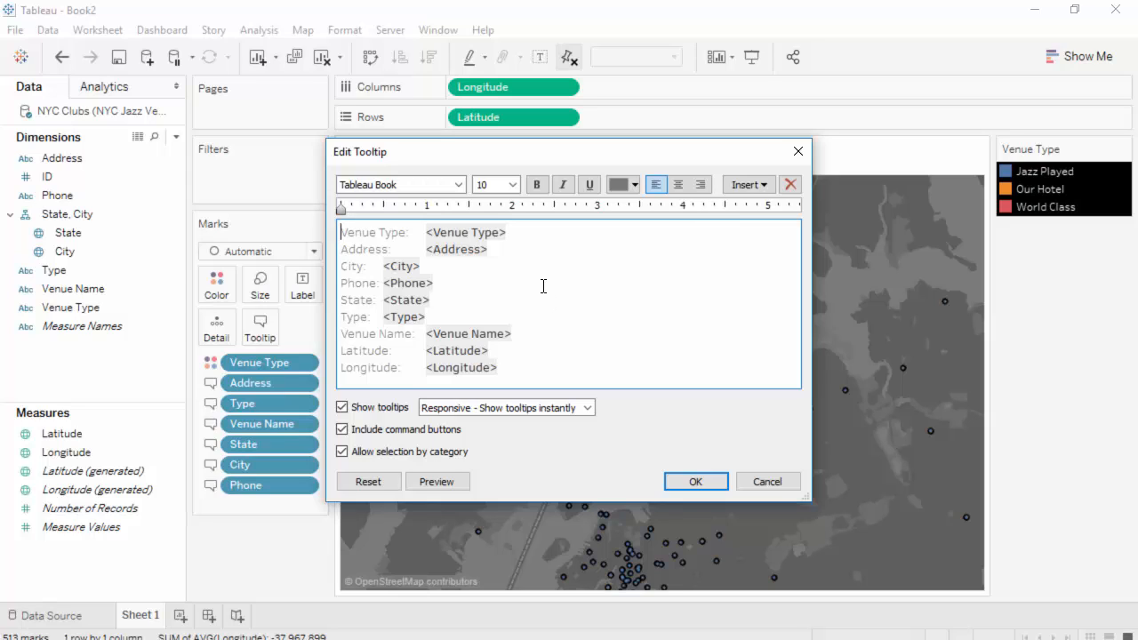
drag(562, 159, 520, 71)
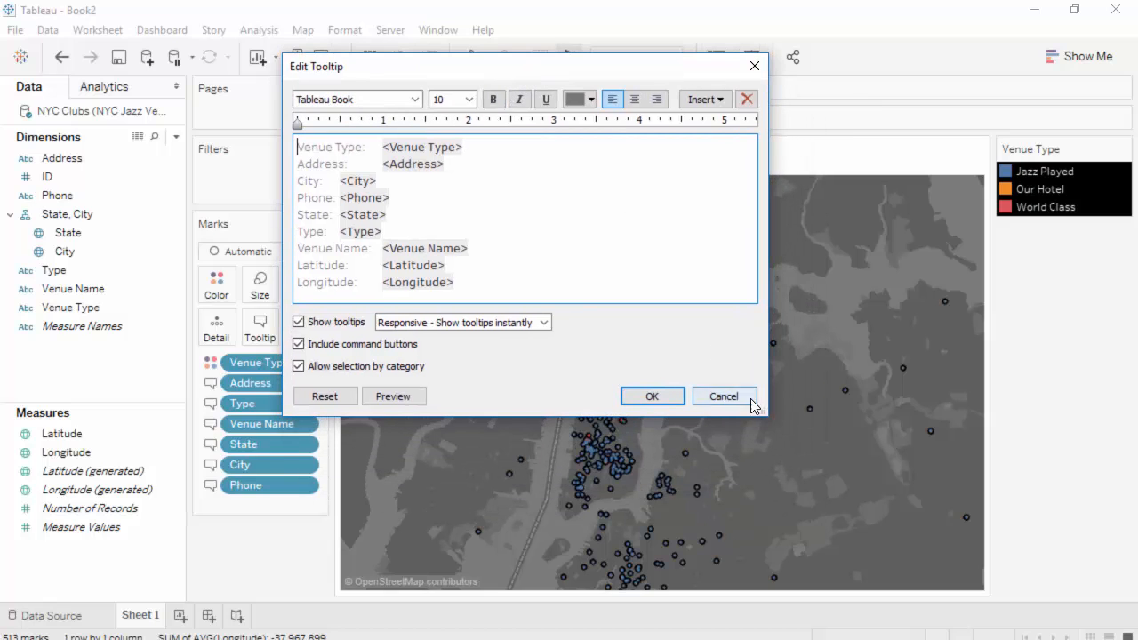
drag(766, 414, 887, 552)
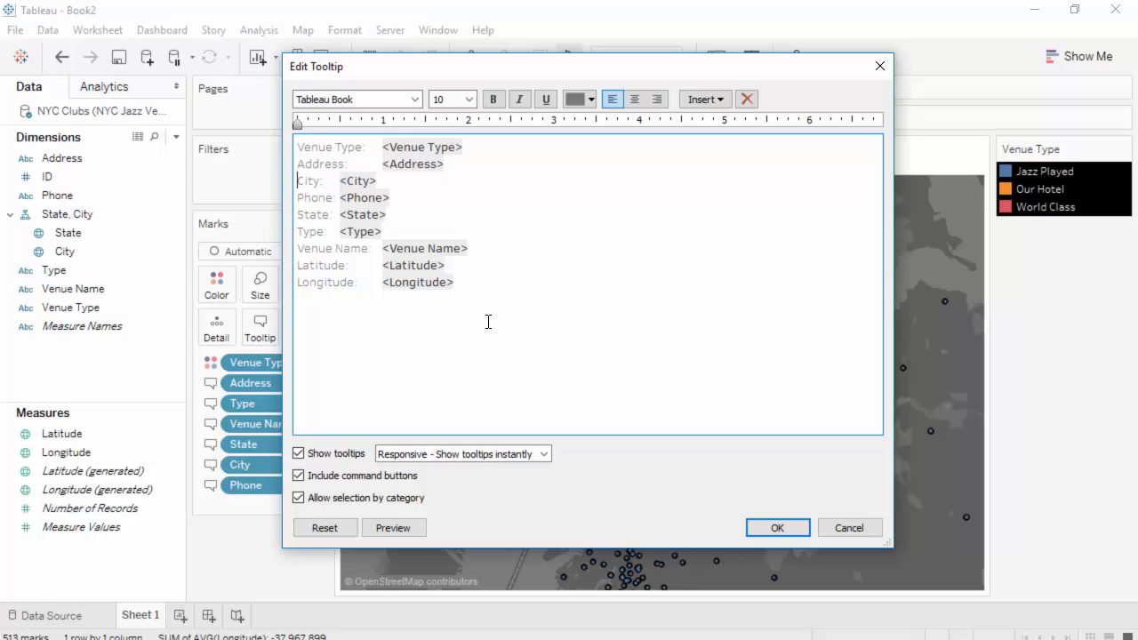
key(shift+Down)
key(ctrl+c)
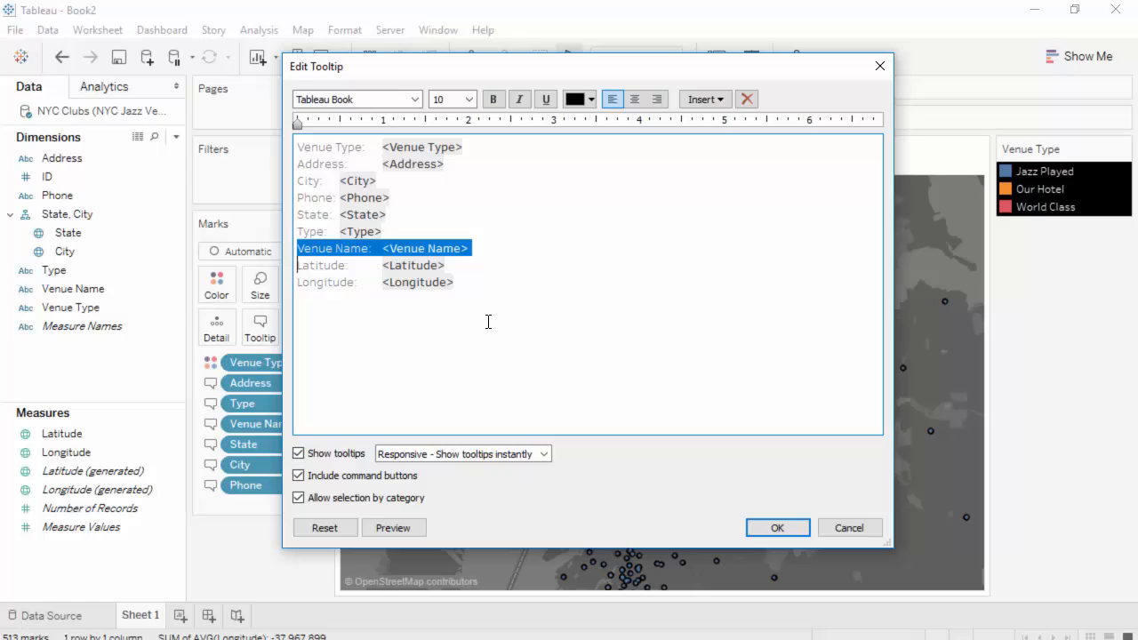
key(Delete)
key(Up)
key(Up)
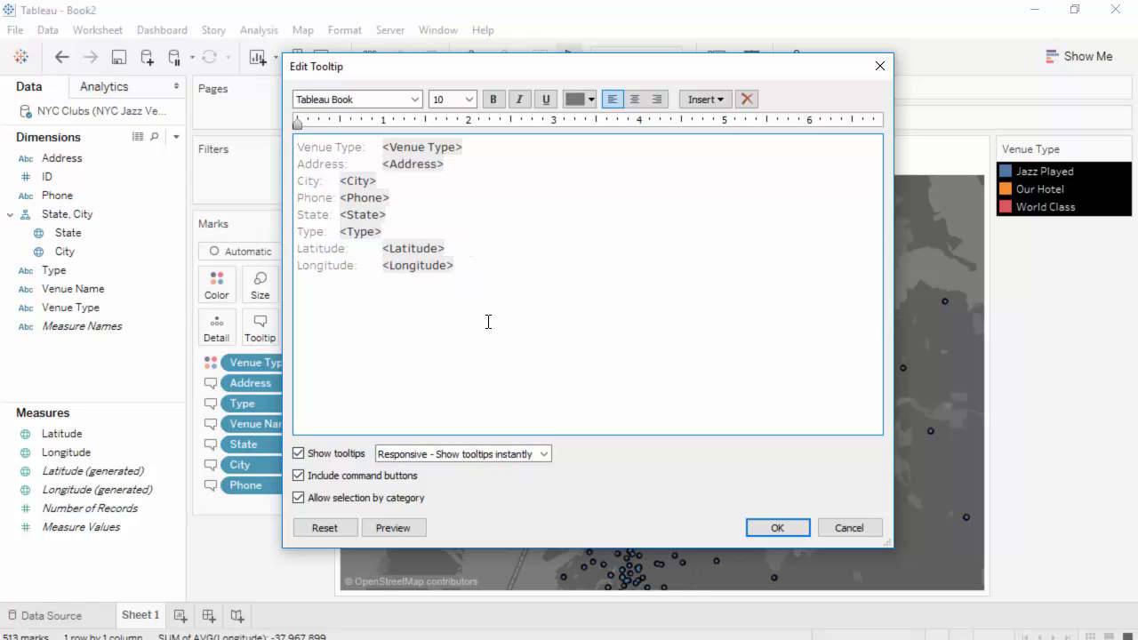
key(ctrl+v)
key(Return)
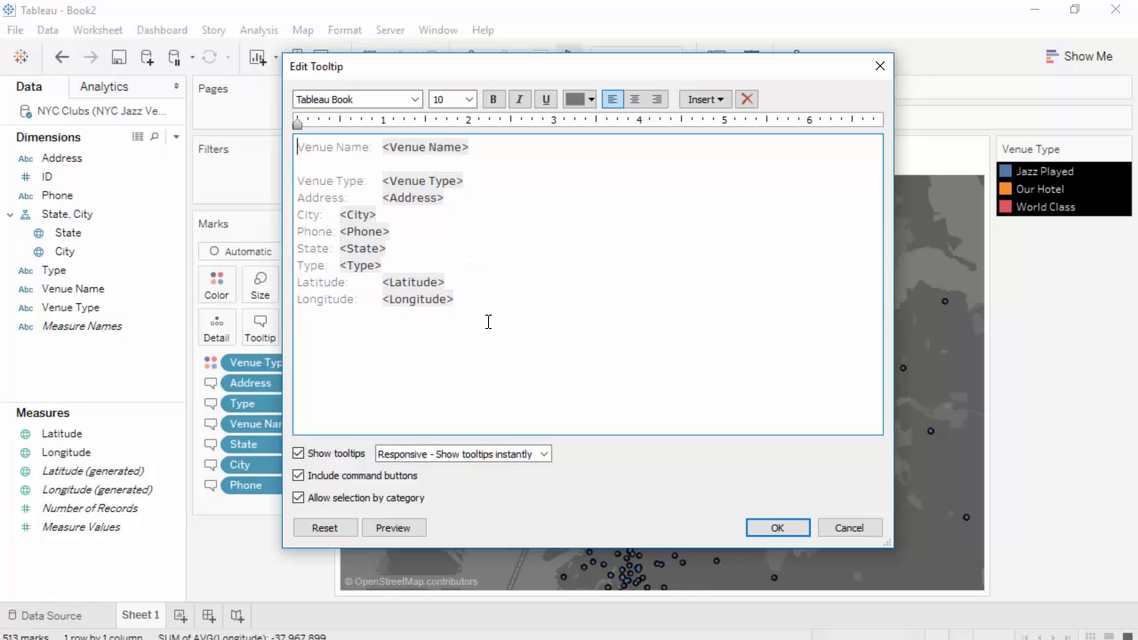
Format the Venue Name line of the tooltip as 14 pt bold text in red.
key(shift+End)
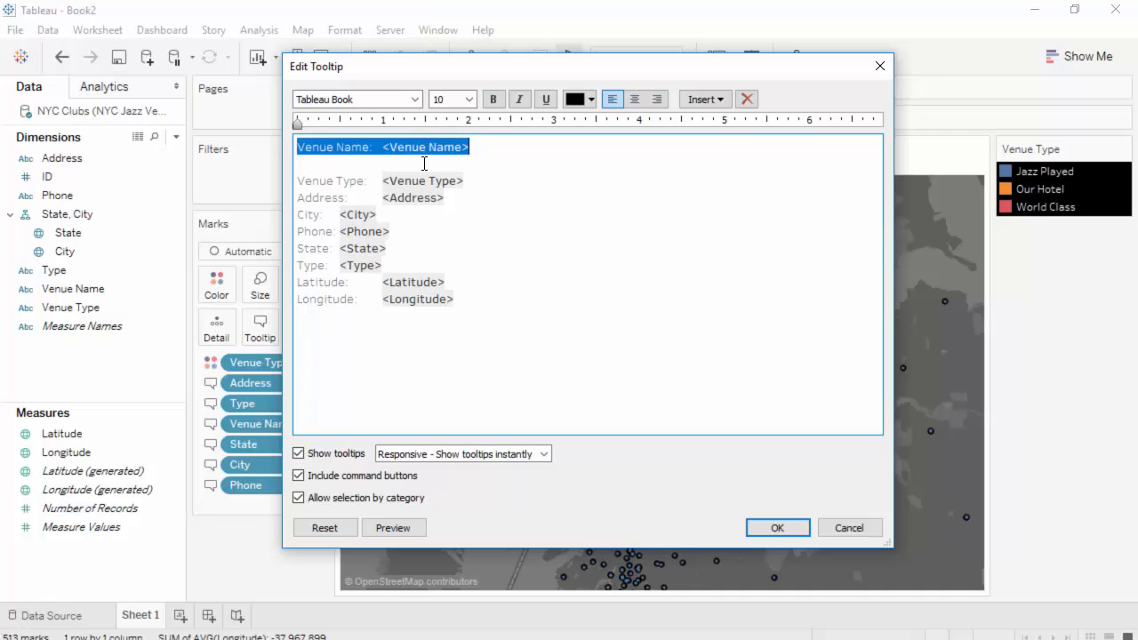
click(468, 99)
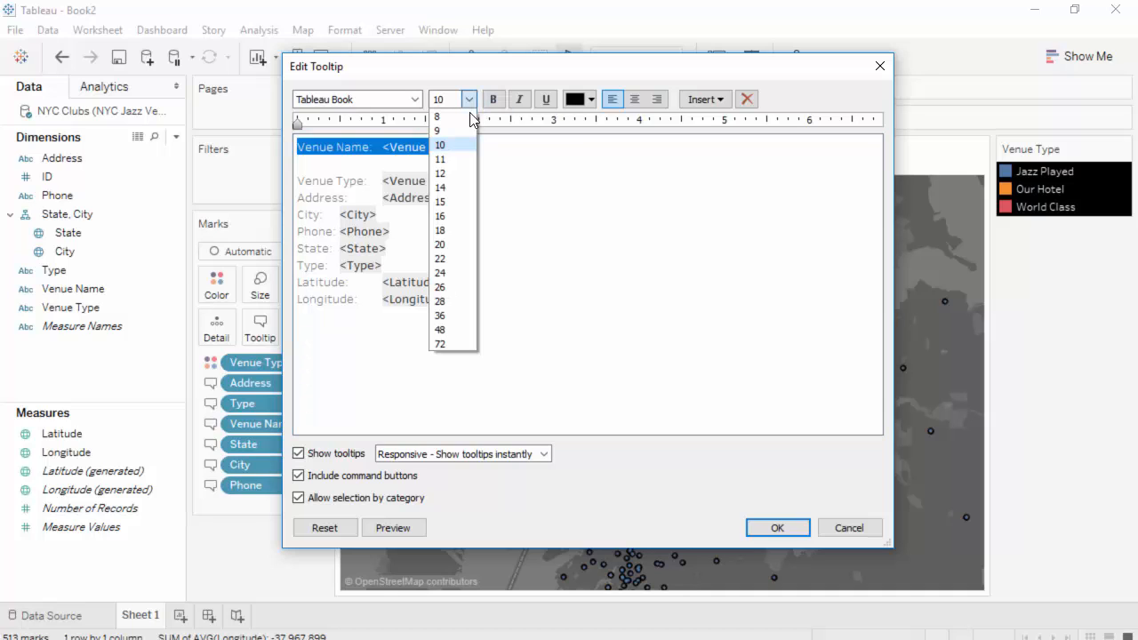
click(458, 184)
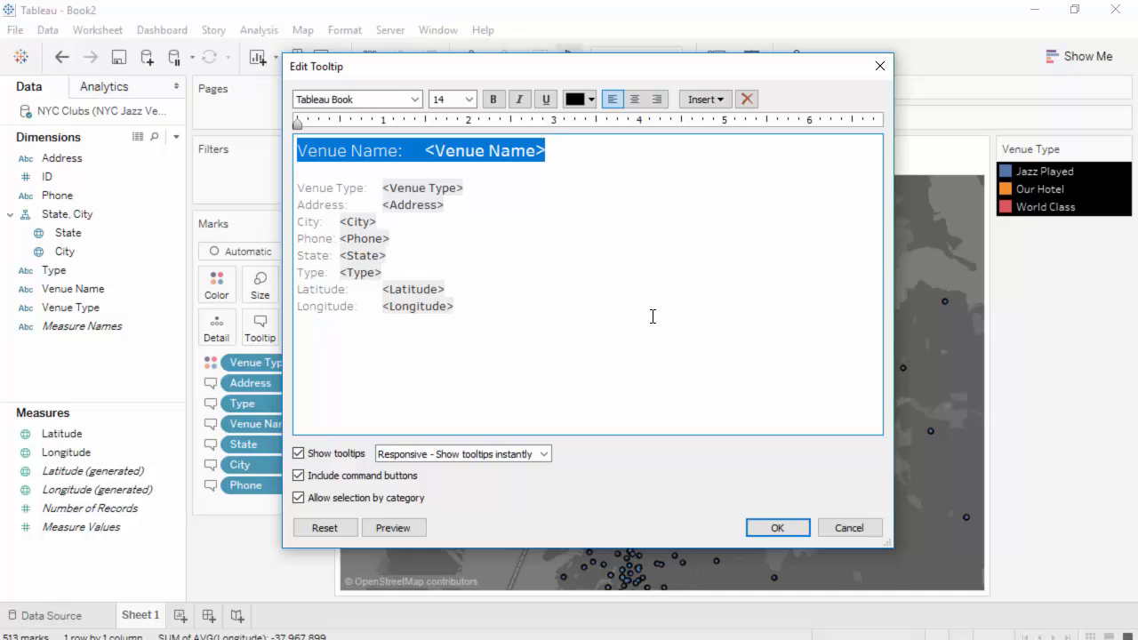
click(494, 101)
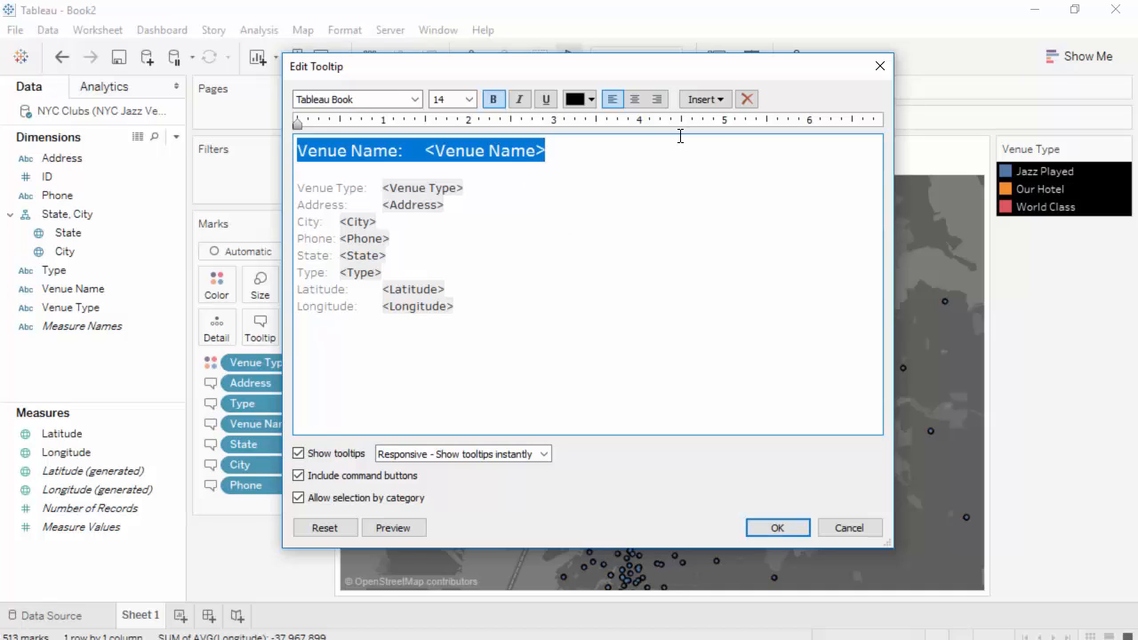
click(592, 100)
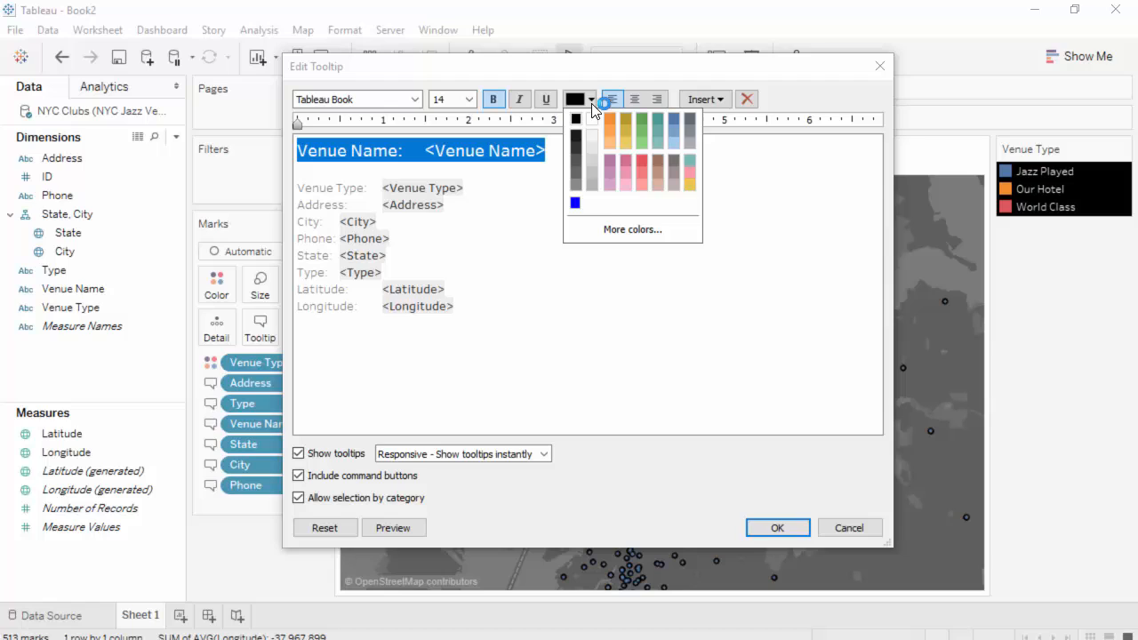
click(639, 160)
click(637, 239)
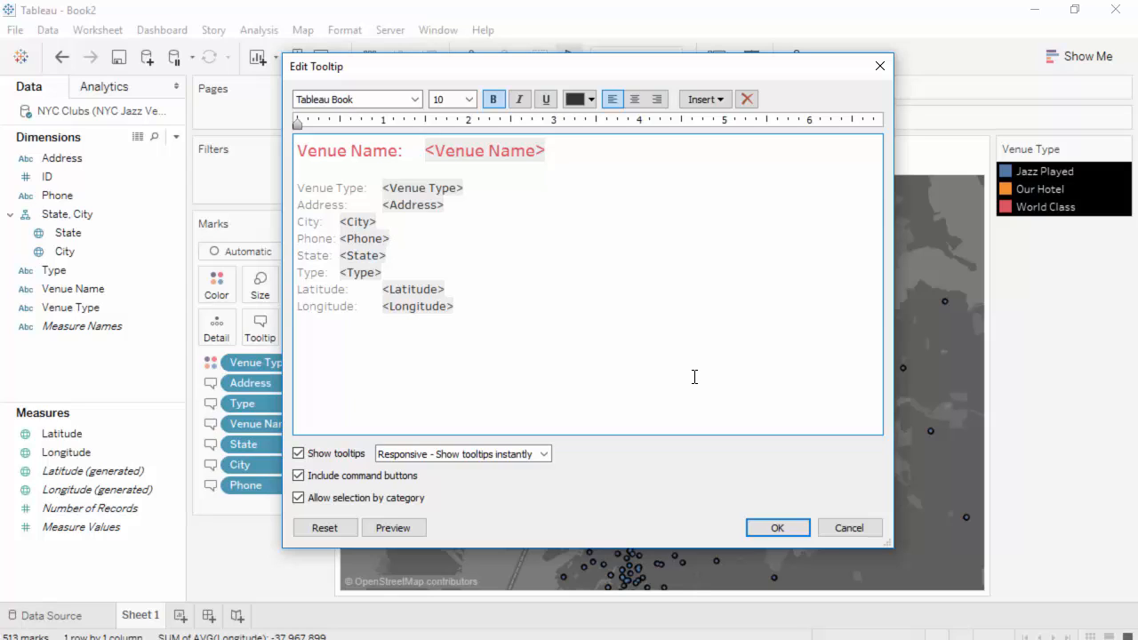
Move the State entry from its own line to the end of the City line, after a comma.
key(Up)
key(Up)
key(Up)
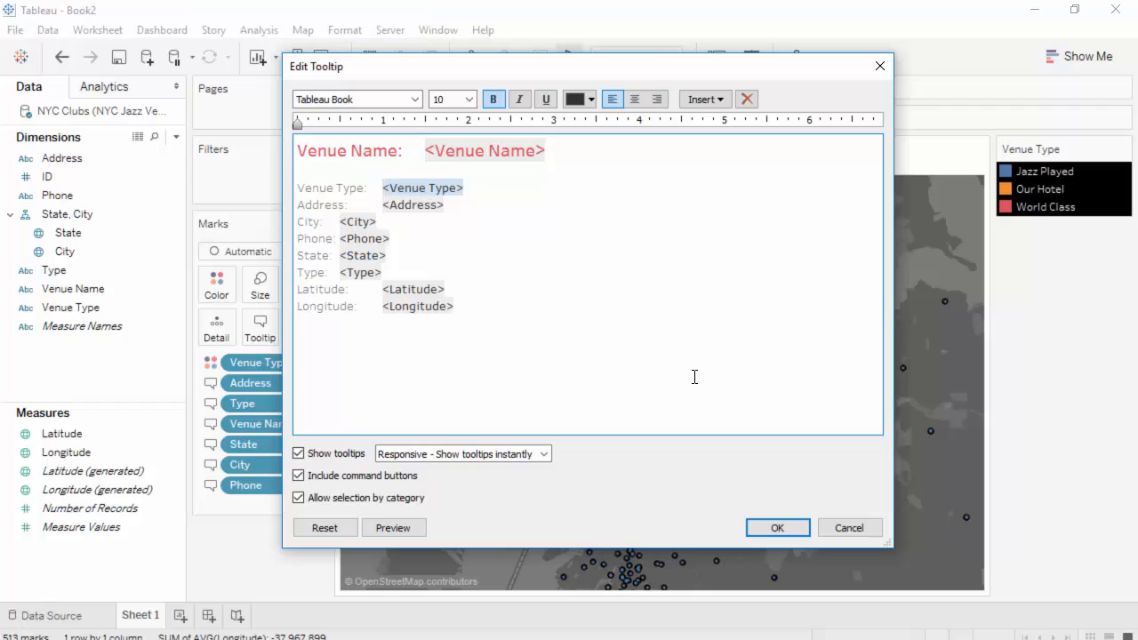
key(Down)
key(Home)
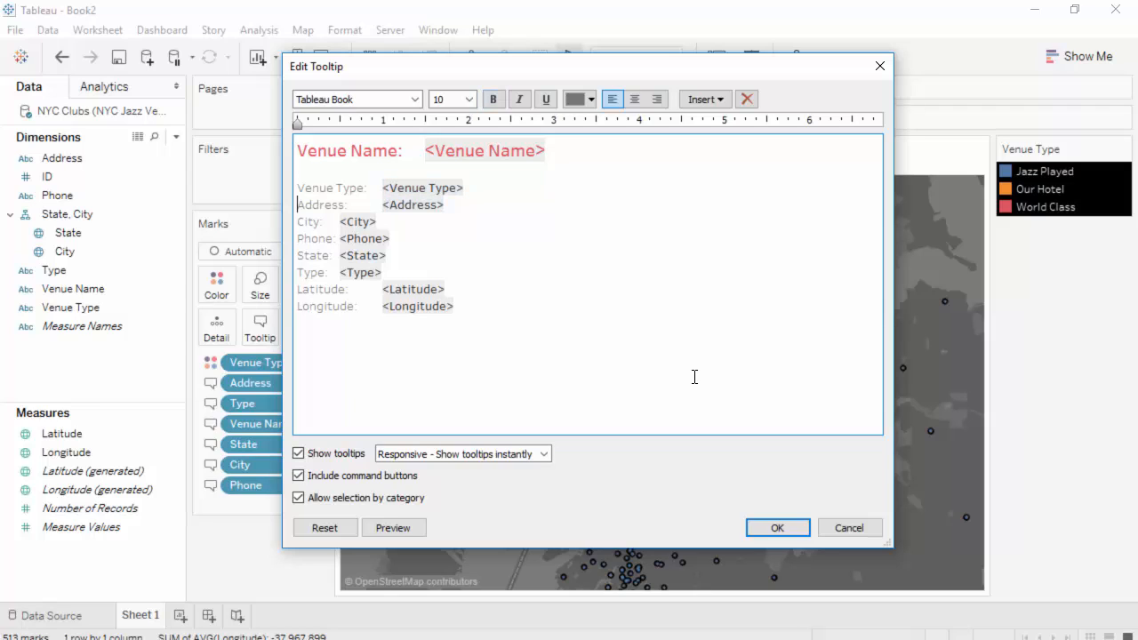
key(Down)
key(shift+End)
key(ctrl+c)
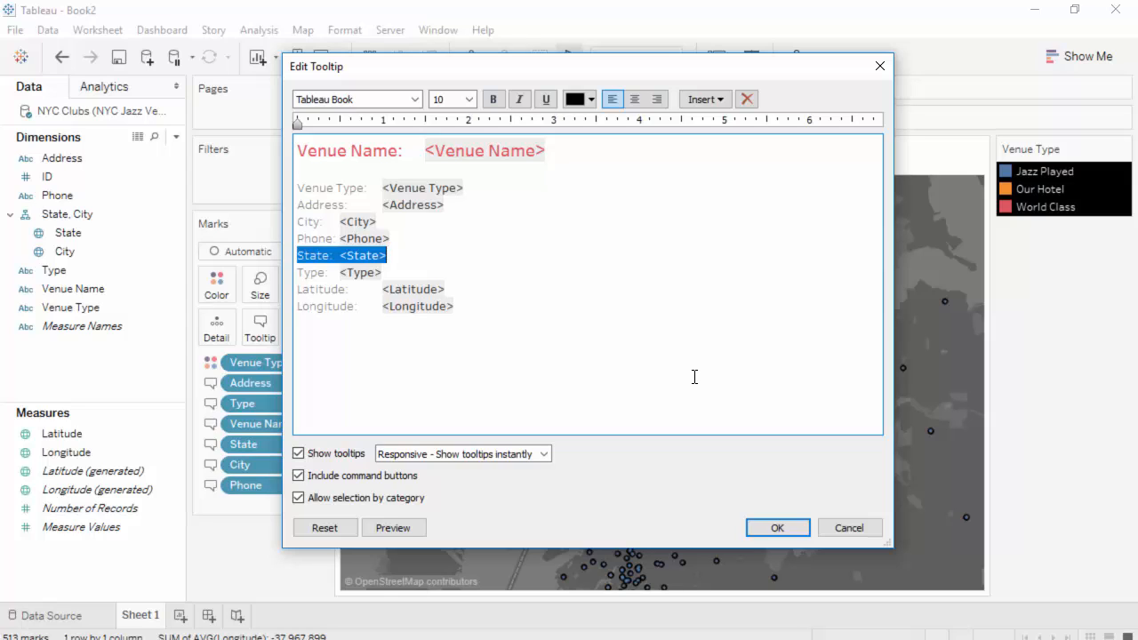
key(Delete)
key(Up)
key(End)
text(,)
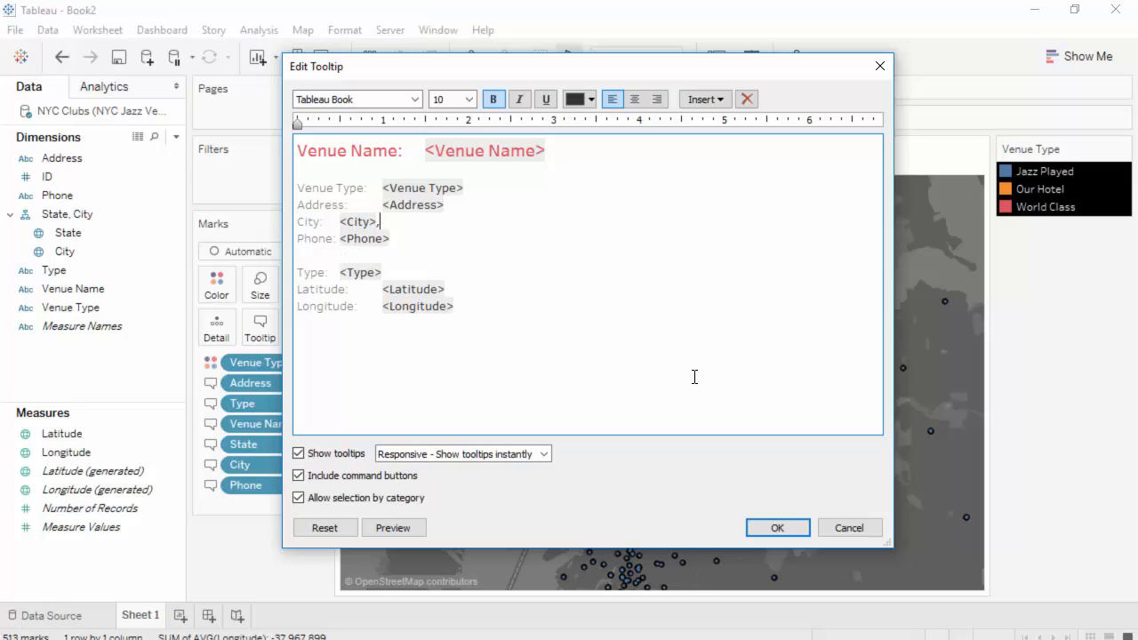
key(ctrl+v)
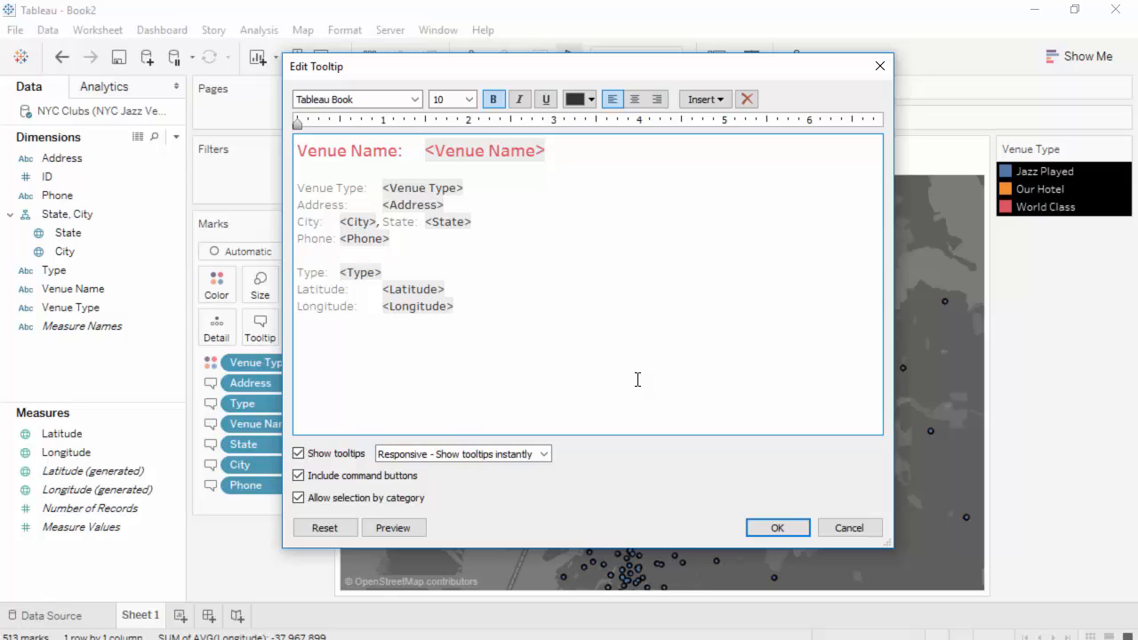
Remove the "State:" label and its gap so that <State> directly follows the comma after <City>.
click(393, 222)
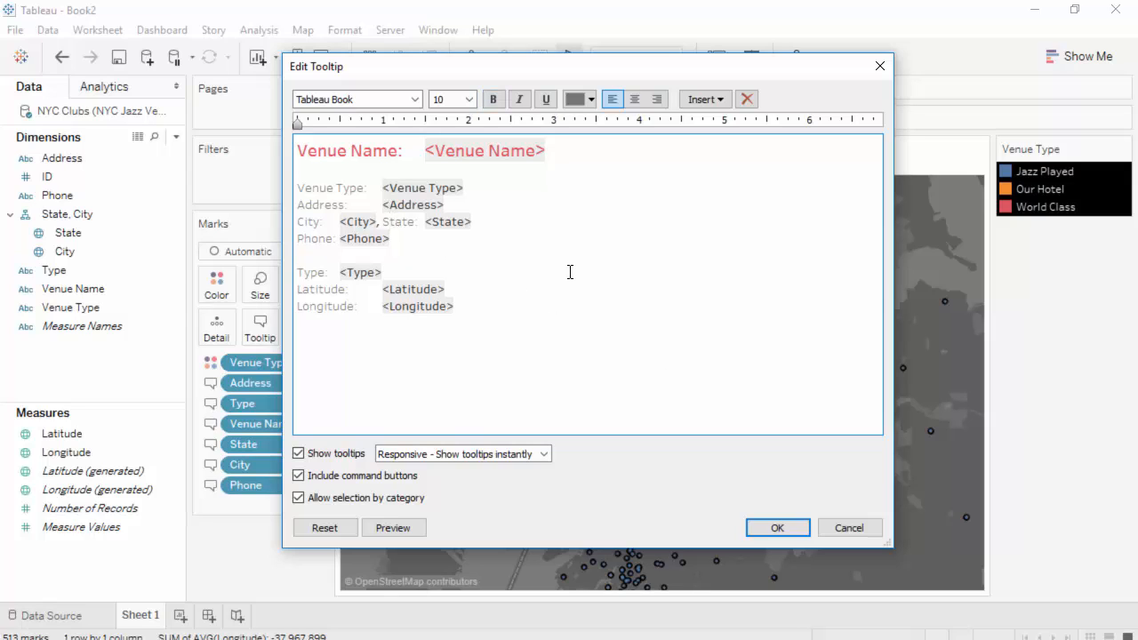
key(Left)
key(Delete)
key(Delete)
key(Delete)
key(Delete)
key(Delete)
key(Delete)
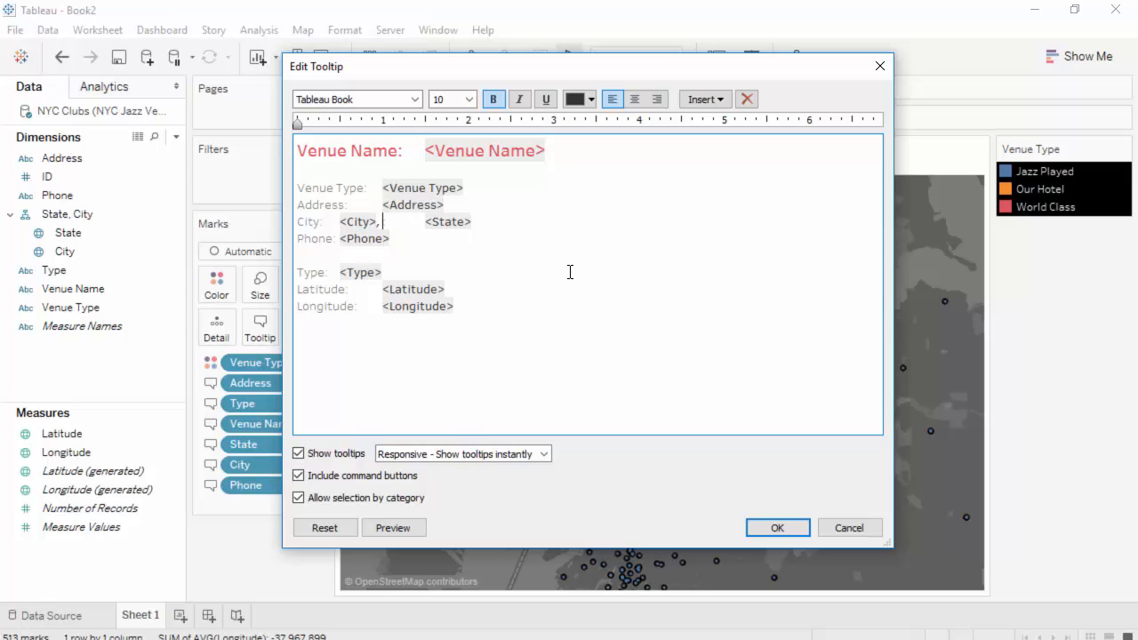
key(Delete)
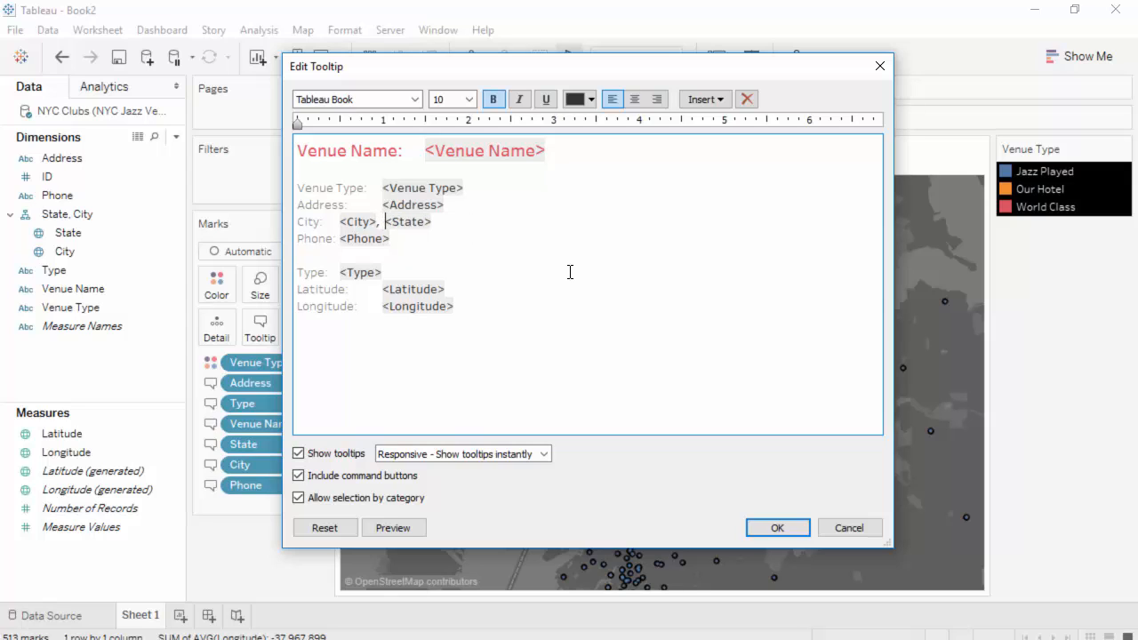
Remove the "City:" label so that the line starts with the <City> field.
click(320, 220)
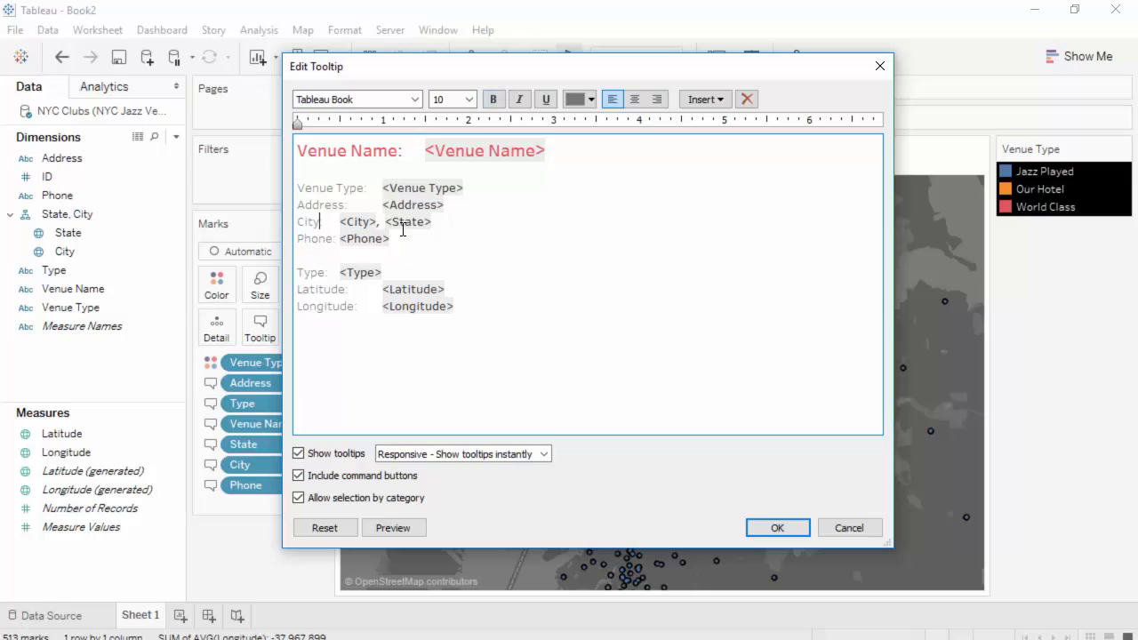
key(Home)
key(shift+Right)
key(shift+Right)
key(shift+Right)
key(shift+Right)
key(shift+Right)
key(shift+Right)
key(shift+Right)
key(shift+Left)
key(Delete)
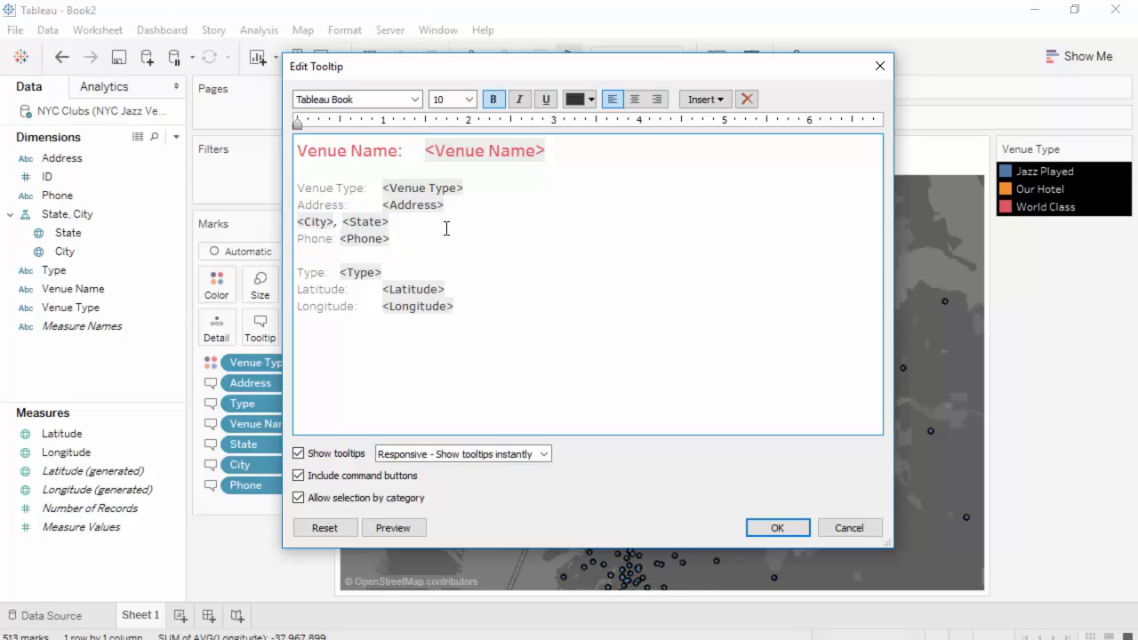
Delete the Type, Latitude and Longitude lines from the tooltip, leaving Phone directly below the city and state line.
key(Down)
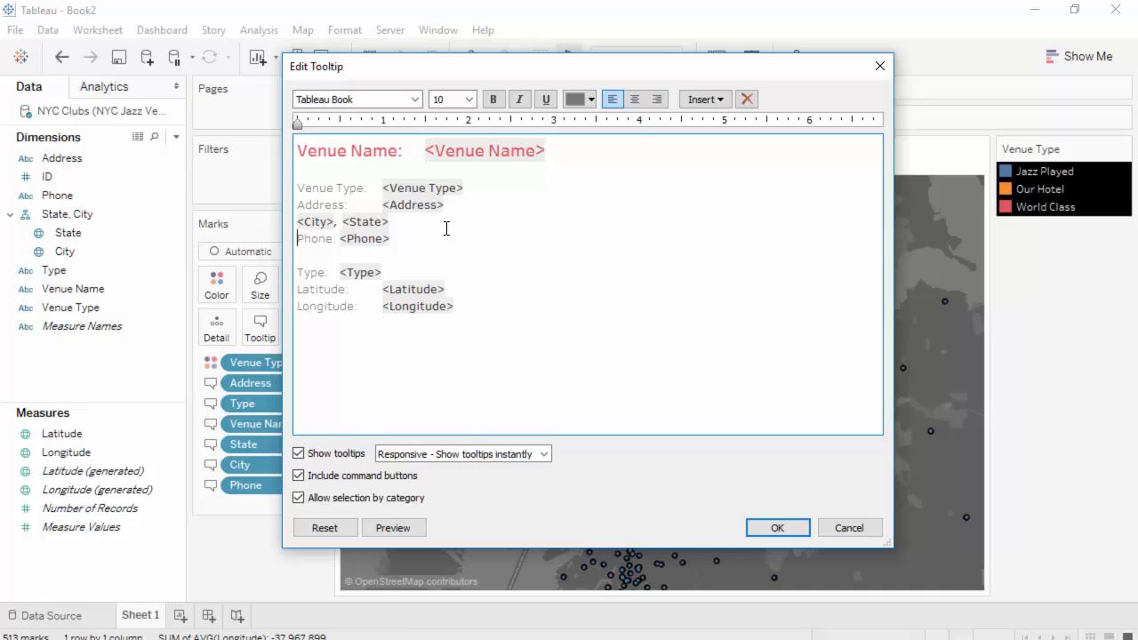
key(Home)
key(Return)
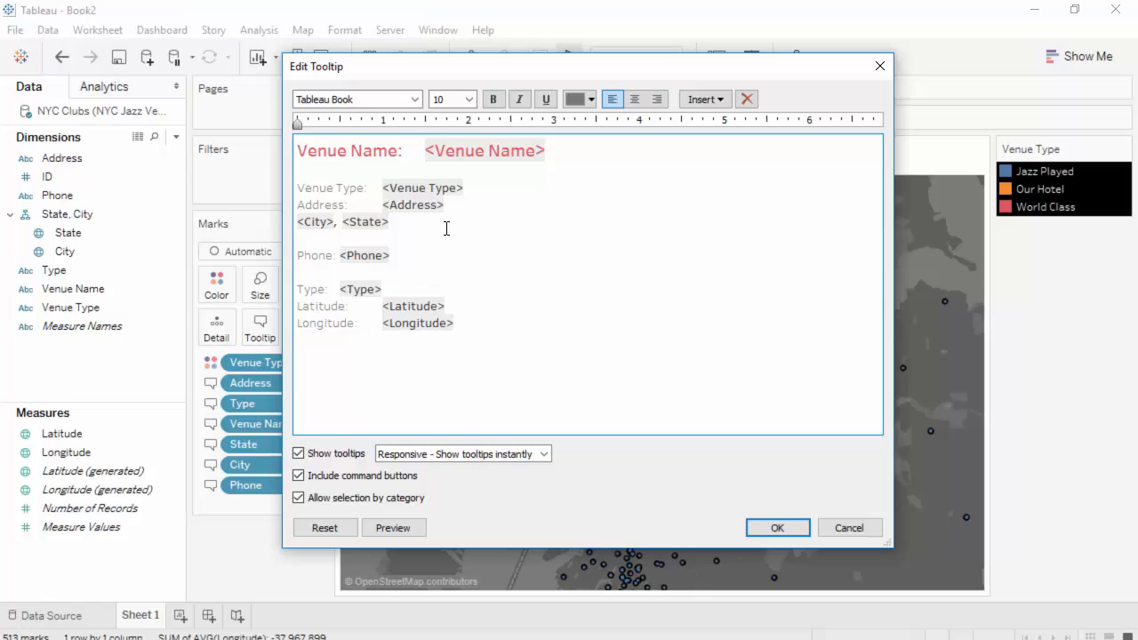
key(shift+Down)
key(shift+Down)
key(shift+Down)
key(shift+Down)
key(Delete)
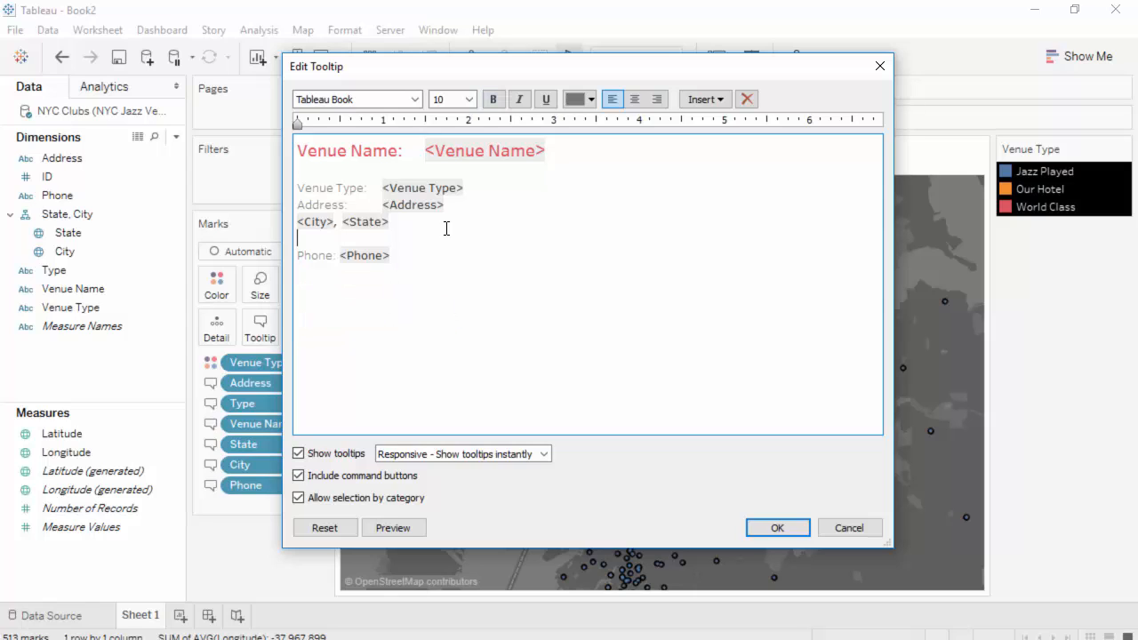
key(Delete)
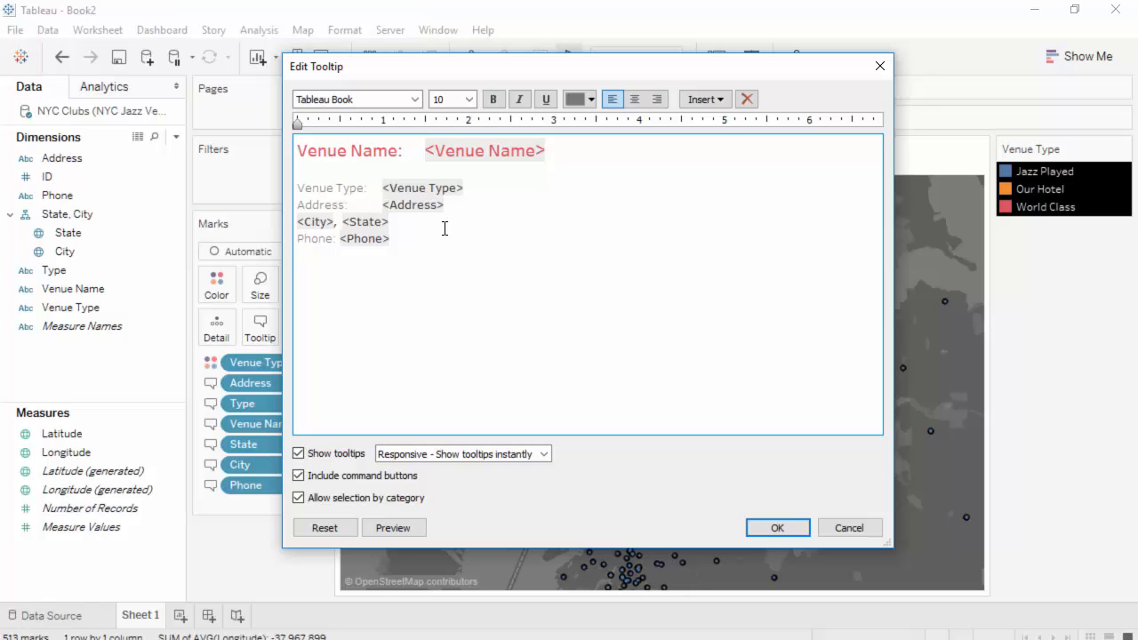
Preview and apply the edited tooltip, and check it on individual venue points on the map.
click(407, 528)
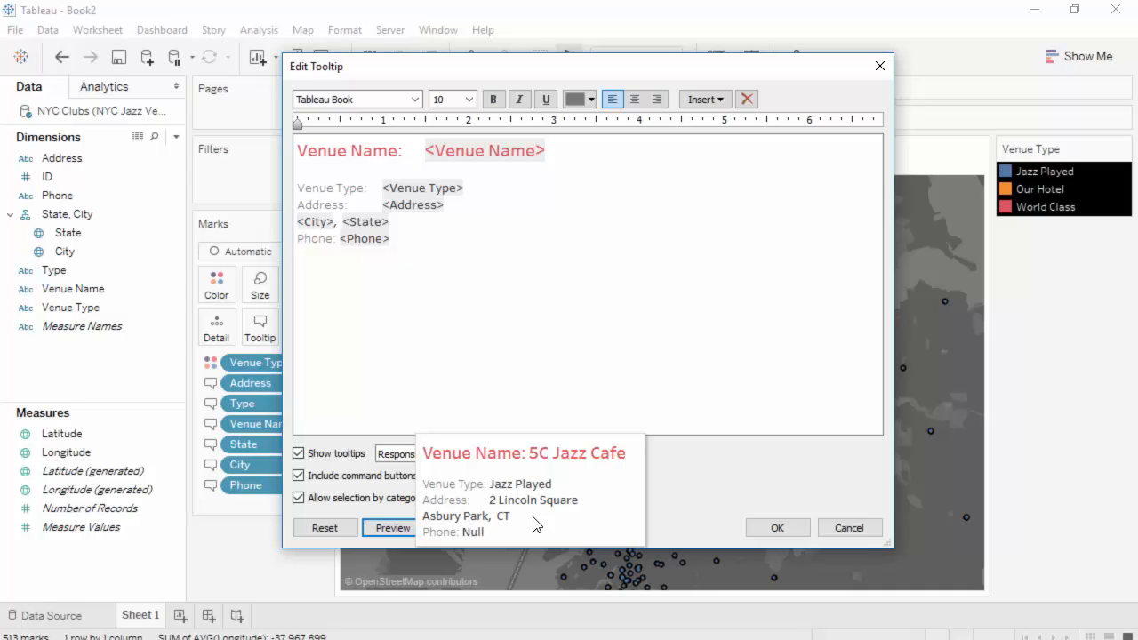
click(397, 531)
click(620, 342)
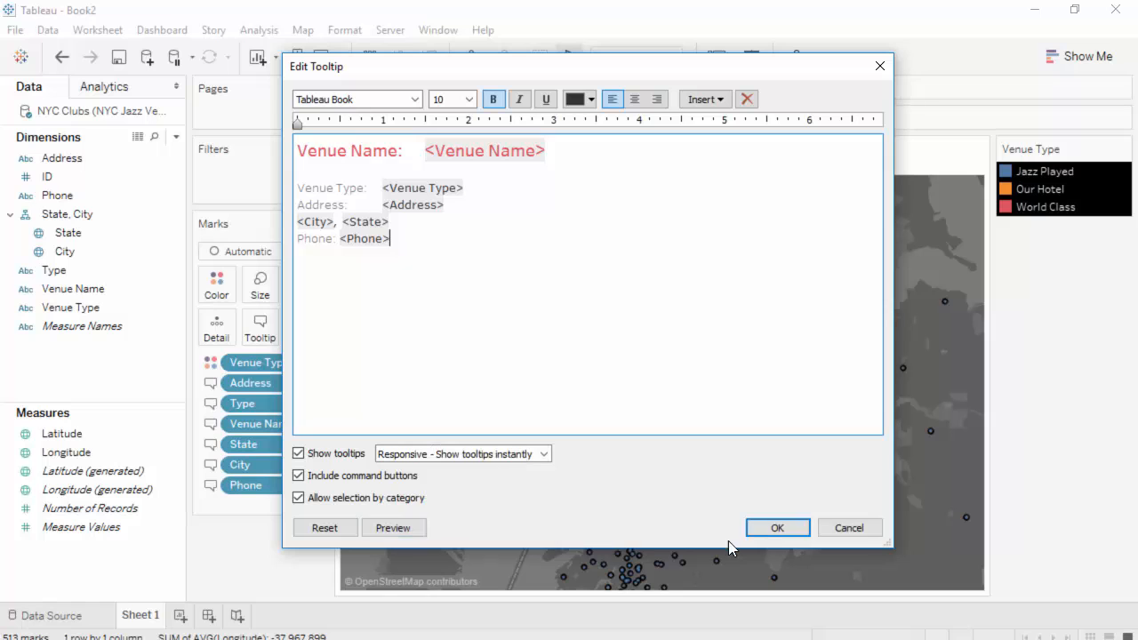
click(771, 528)
mouse_move(655, 402)
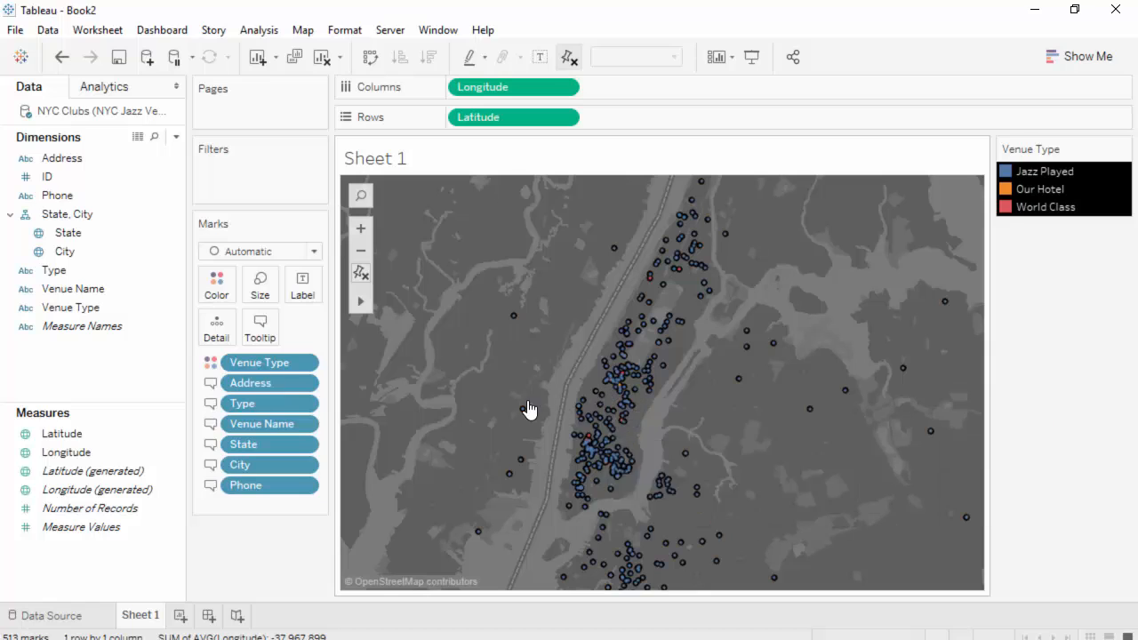
mouse_move(525, 411)
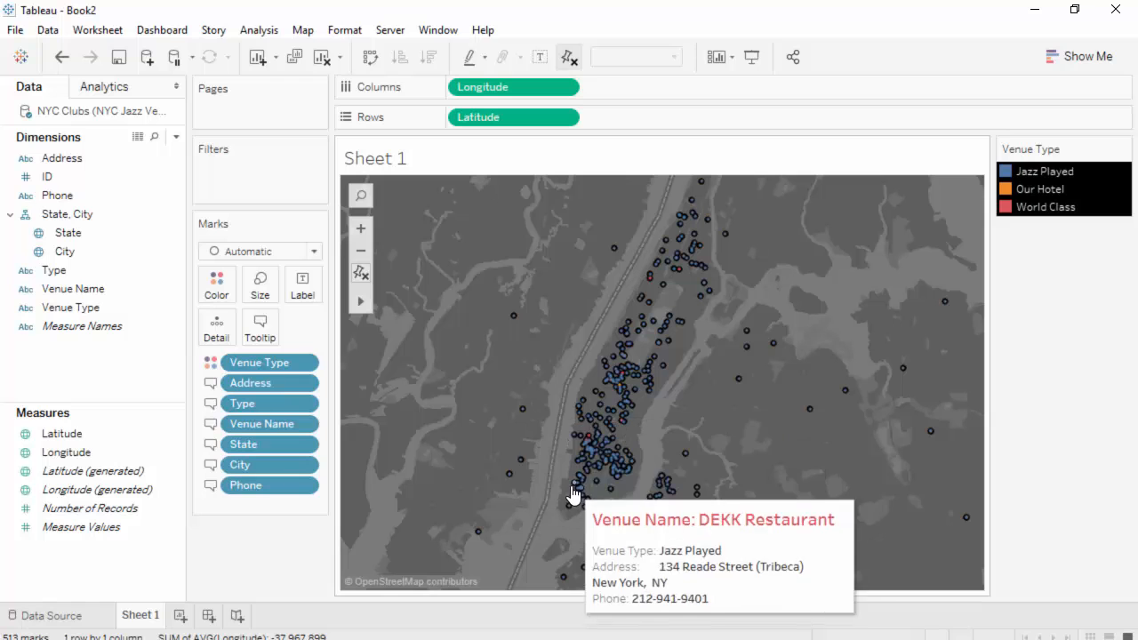
Reopen the tooltip editor and remove the "Venue Type:" label in front of the <Venue Type> field.
click(260, 327)
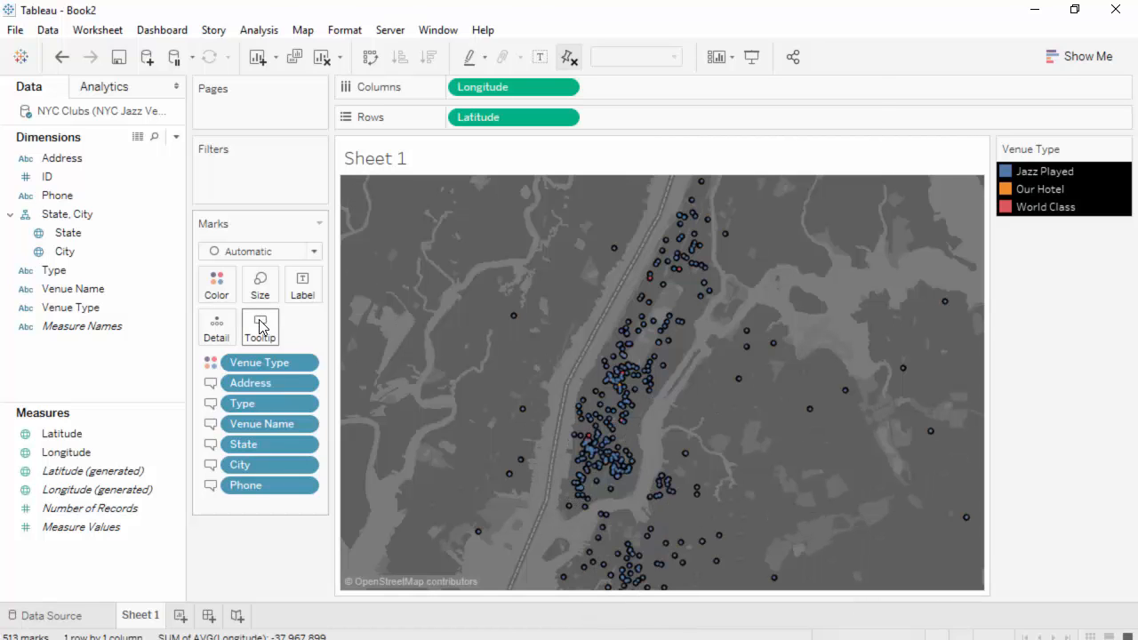
click(443, 199)
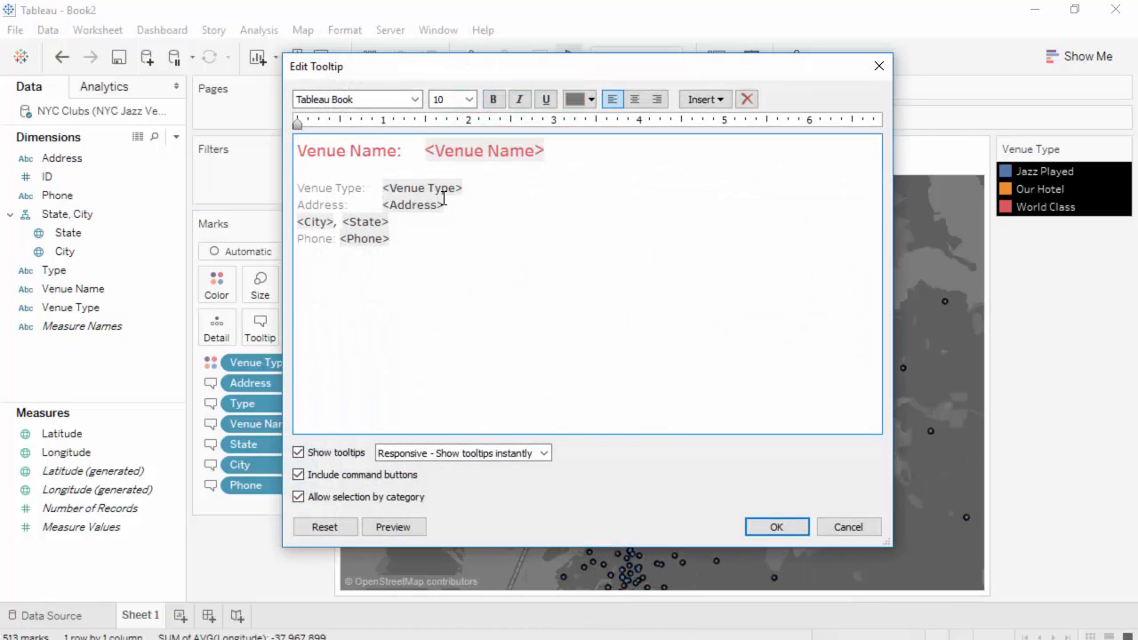
key(ctrl+shift+Right)
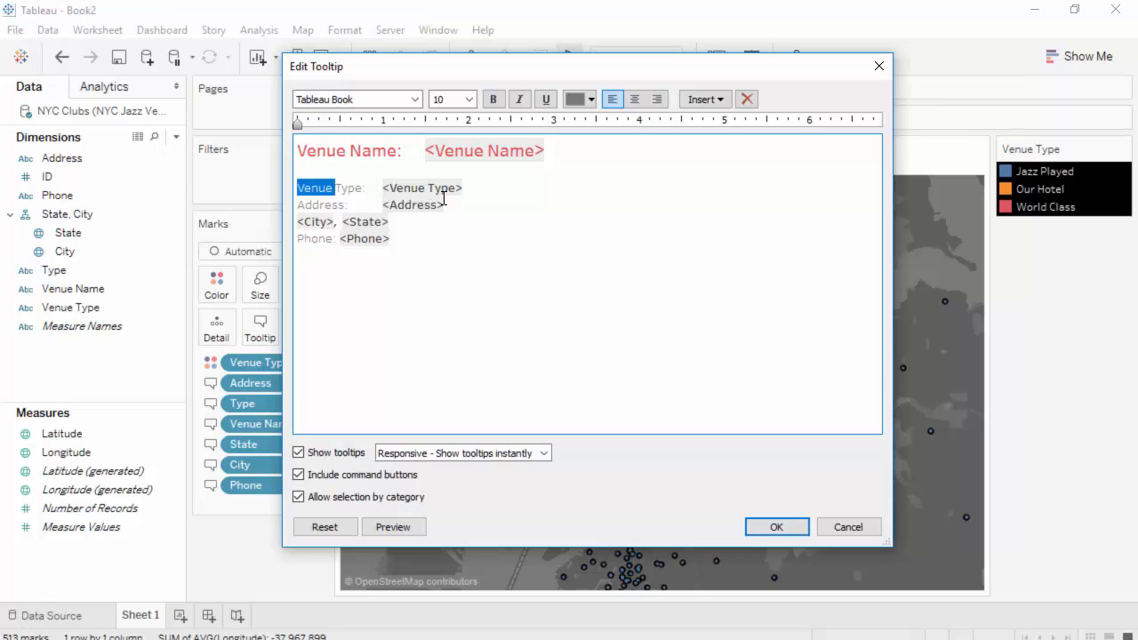
key(Delete)
key(Delete)
key(Delete)
key(Delete)
key(Delete)
key(Delete)
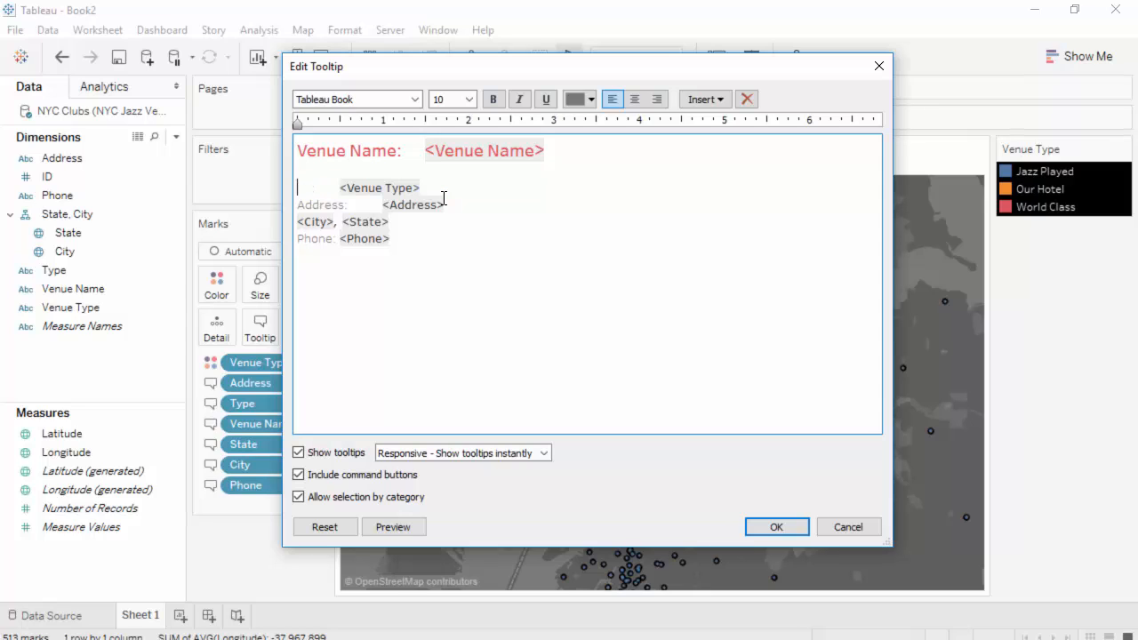
key(Delete)
Remove the "Address:" label in front of the <Address> field, apply the tooltip and check it on venue points.
key(Down)
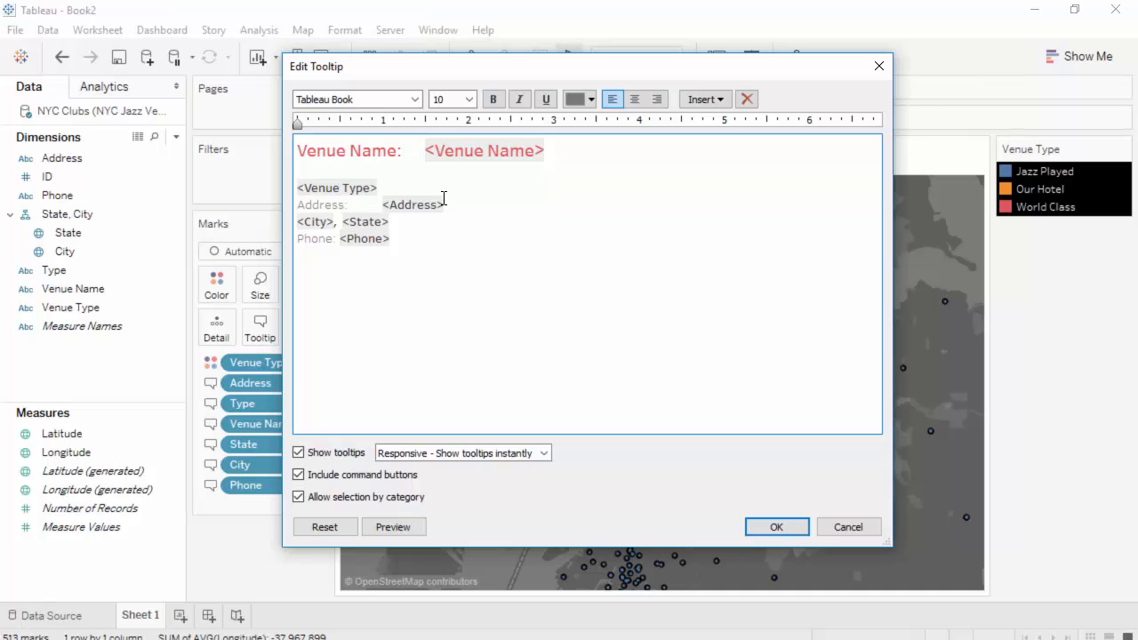
key(Right)
key(Left)
key(shift+Home)
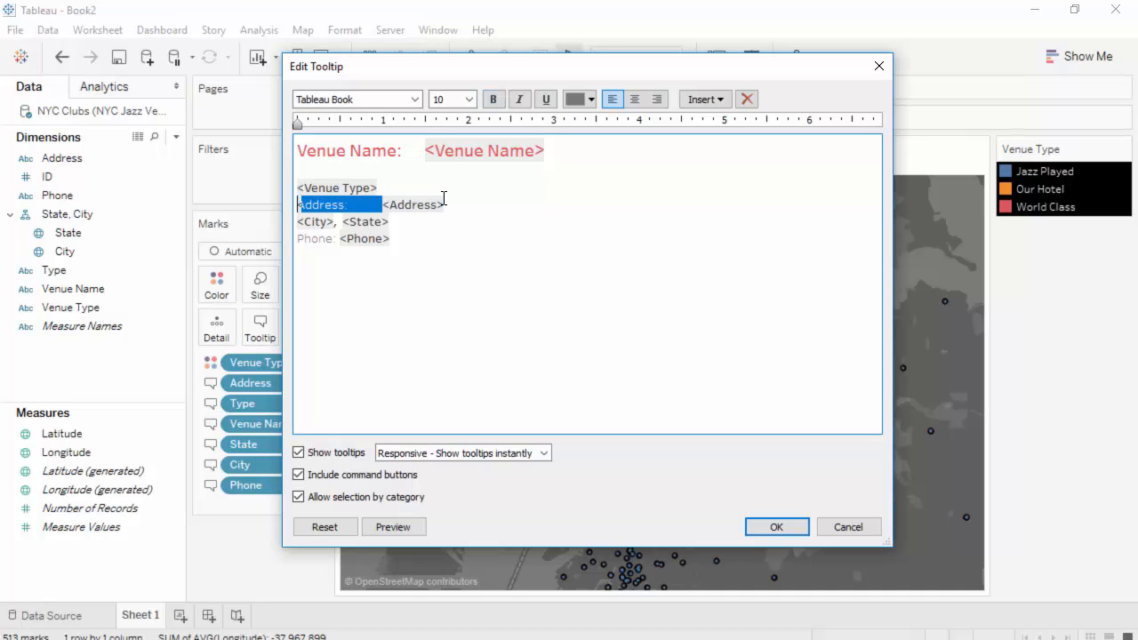
key(Delete)
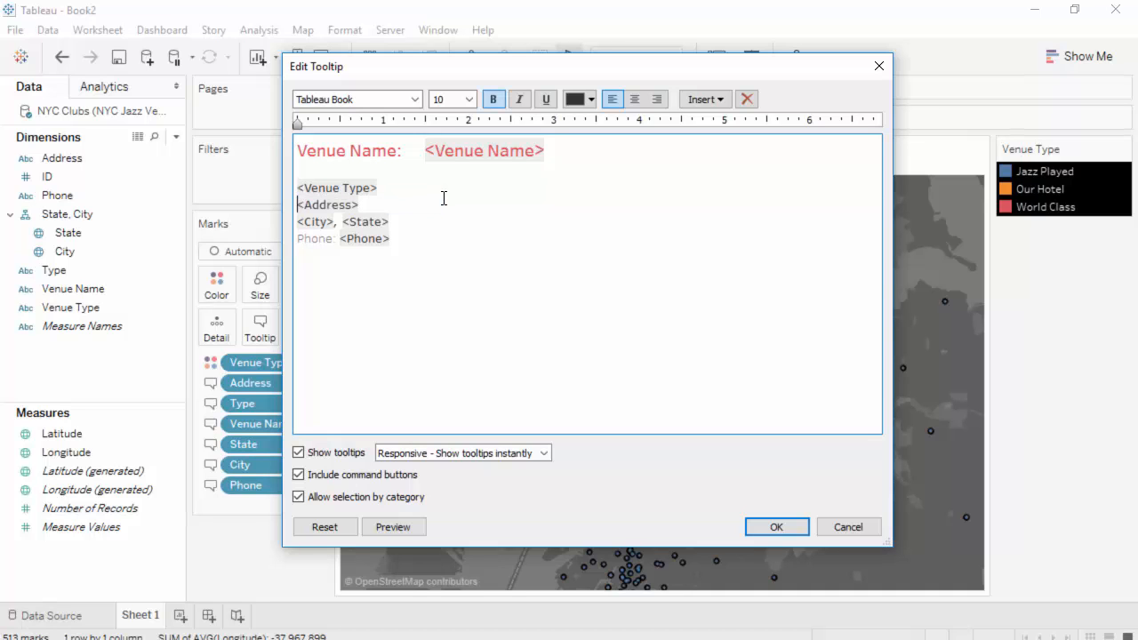
click(776, 529)
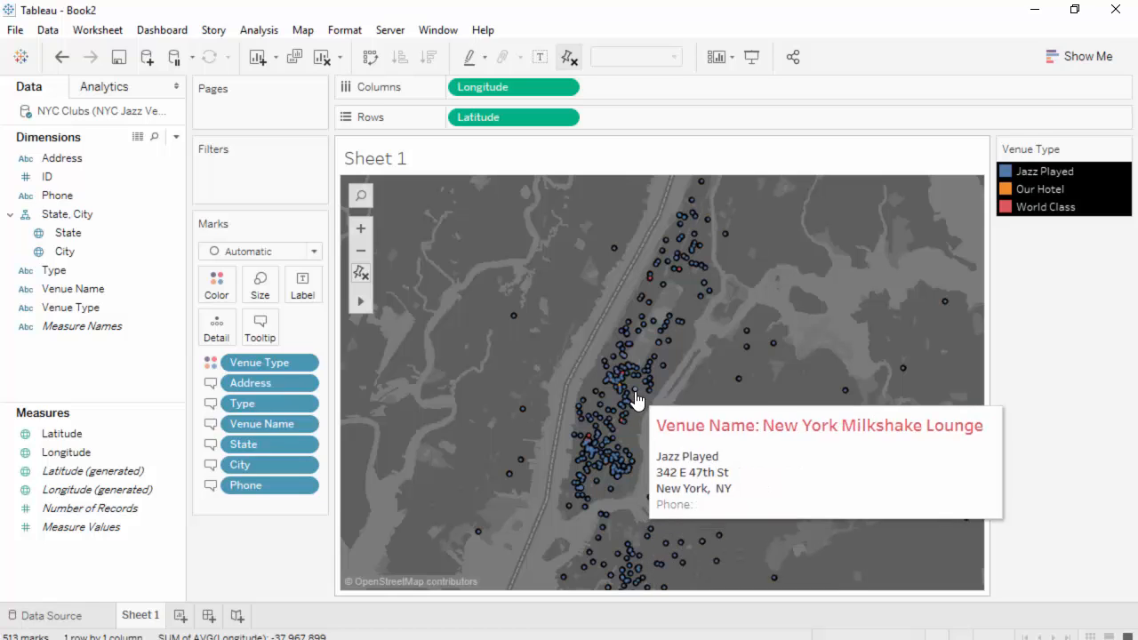
mouse_move(654, 360)
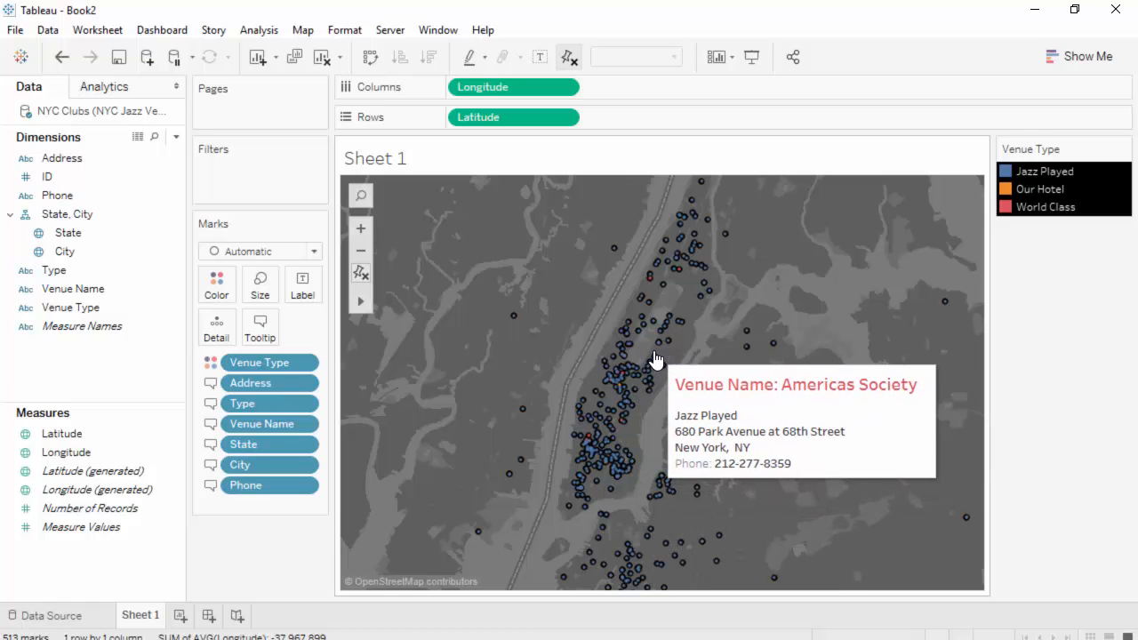